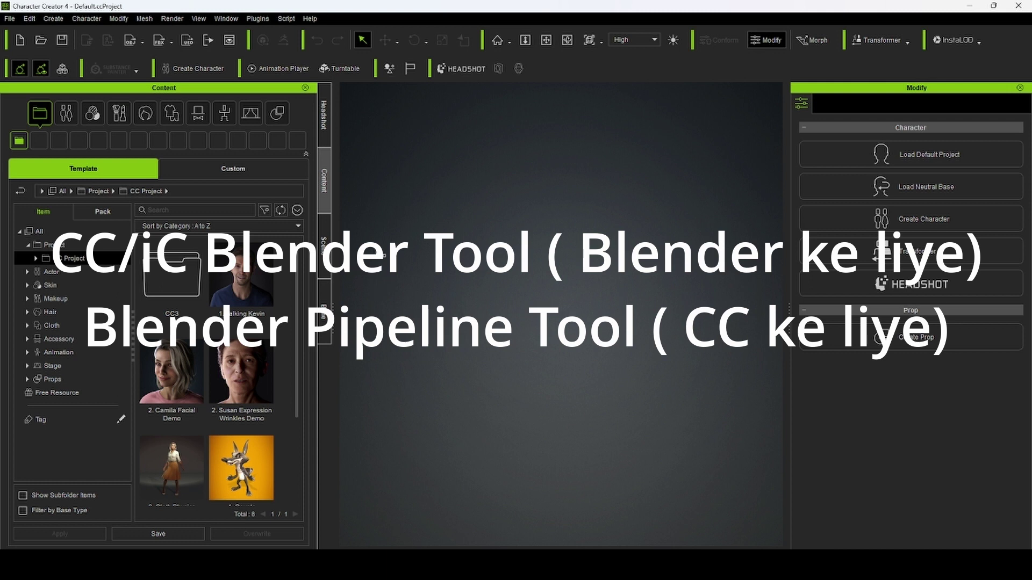
Step: Load the Neutral_M base character from the Actor character library into the scene
left_click(51, 271)
double_click(189, 275)
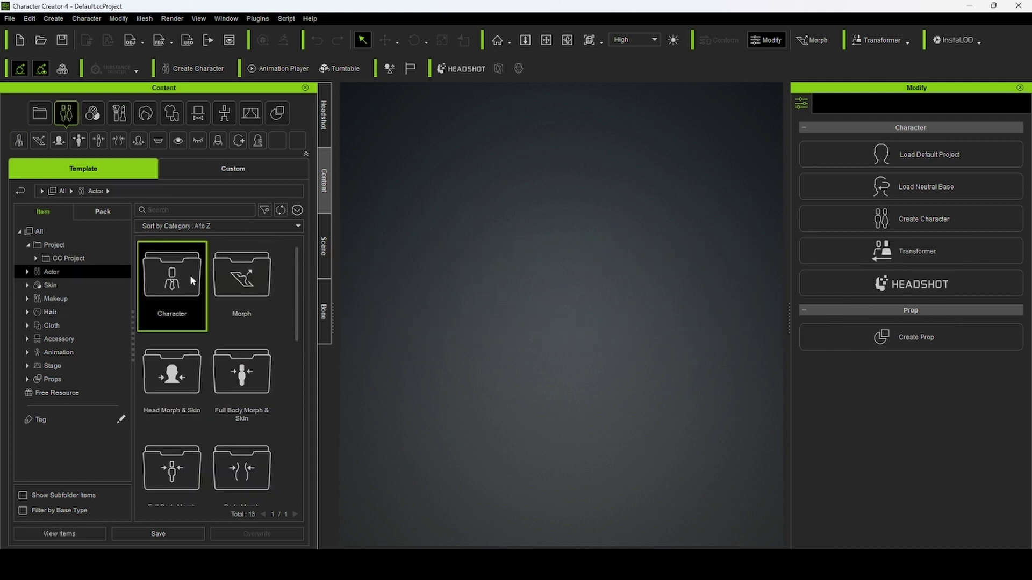
double_click(257, 277)
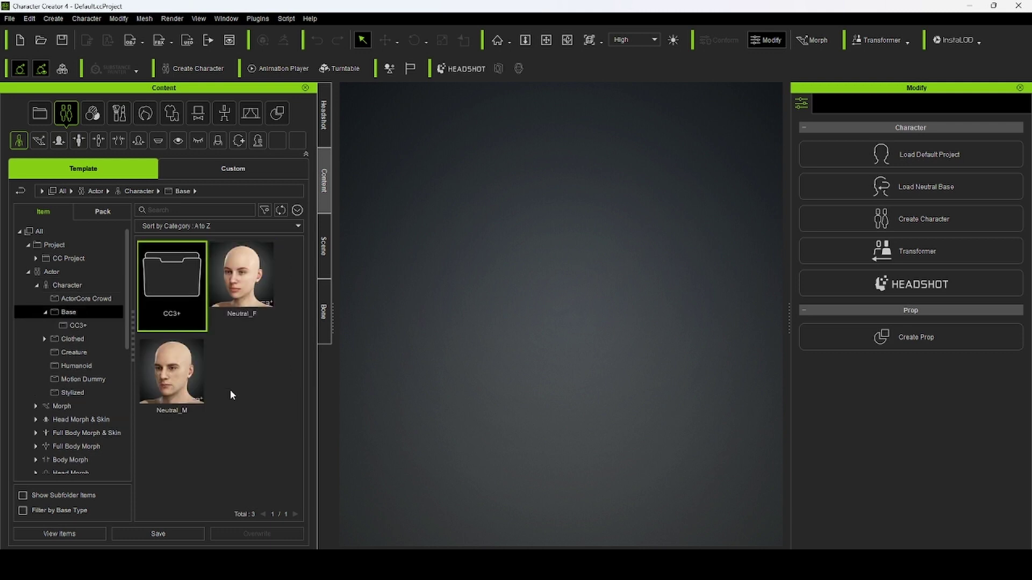
left_click_drag(171, 391, 565, 302)
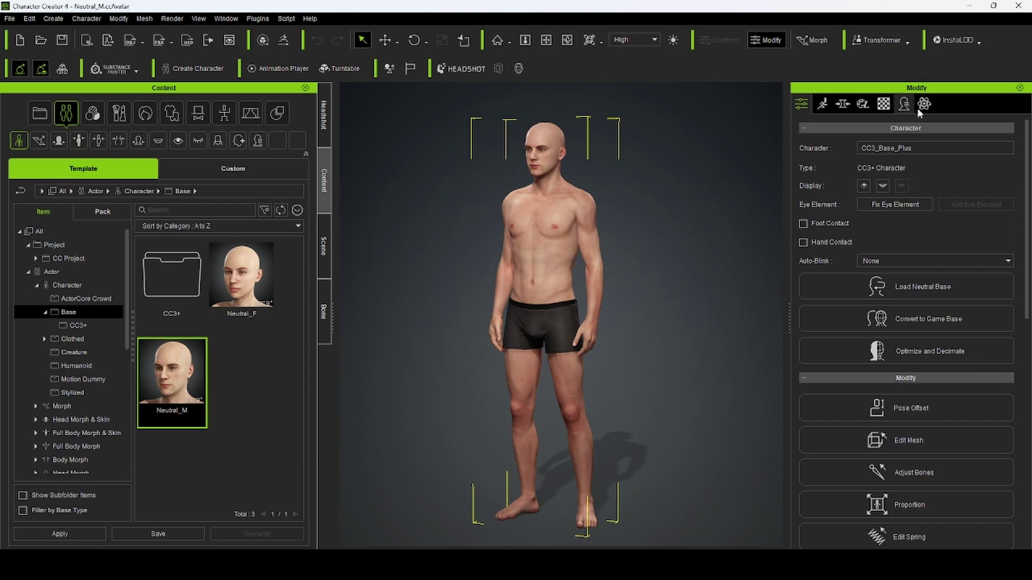
Step: Set the full-body morph Body Thin to 100 on the character
scroll(653, 217, "down", 2)
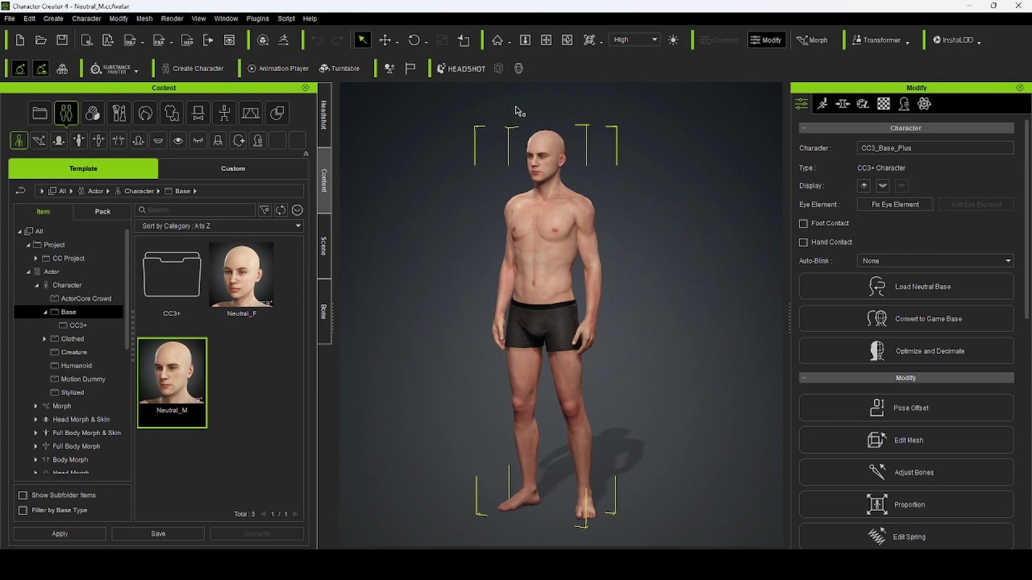
left_click(842, 105)
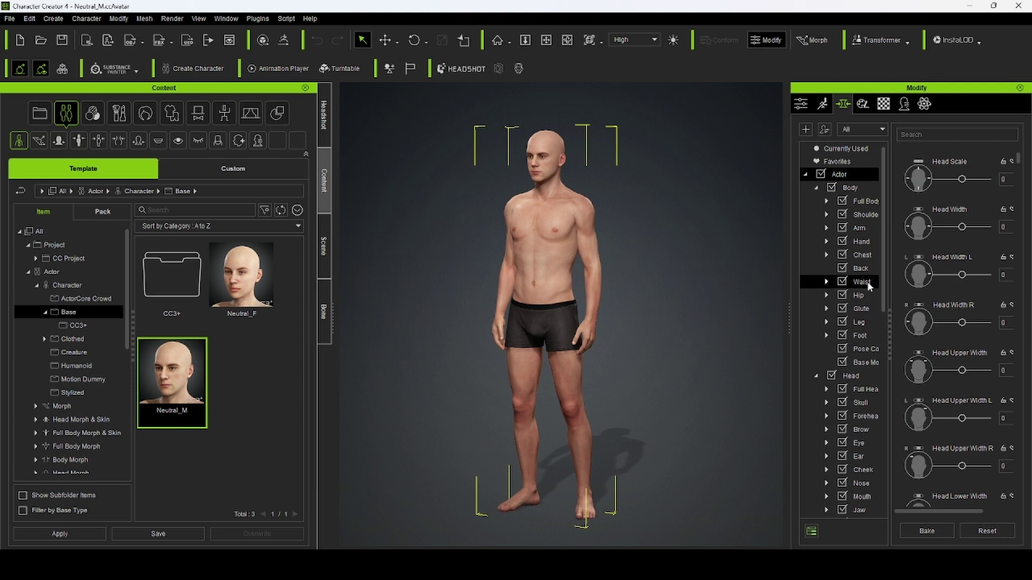
left_click(861, 200)
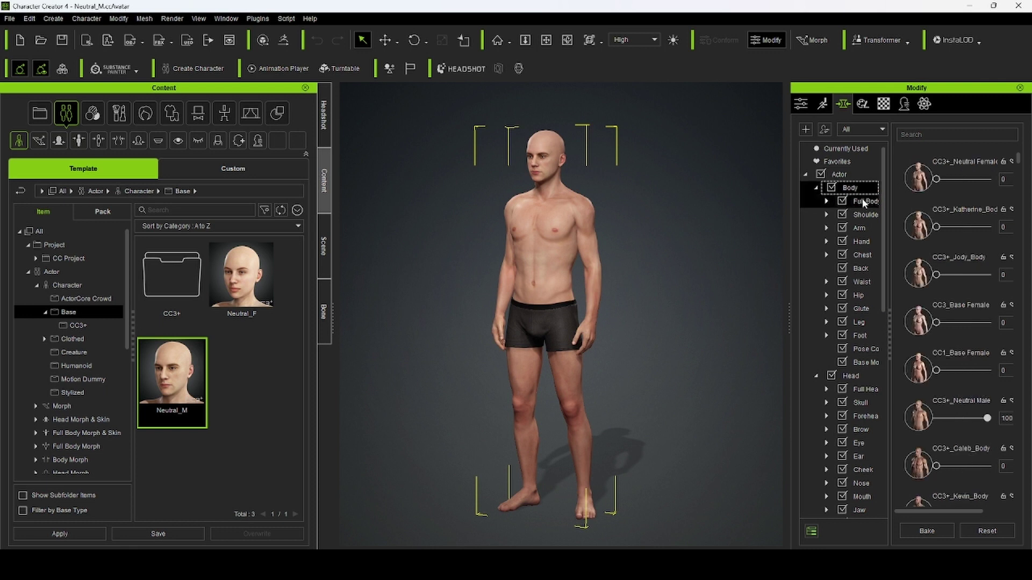
scroll(965, 315, "down", 5)
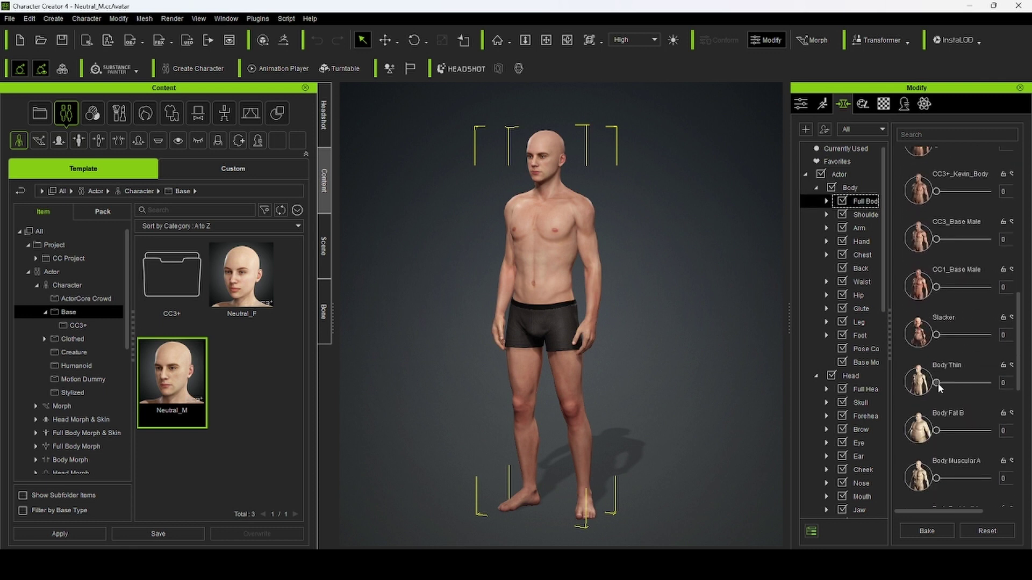
left_click_drag(937, 383, 997, 382)
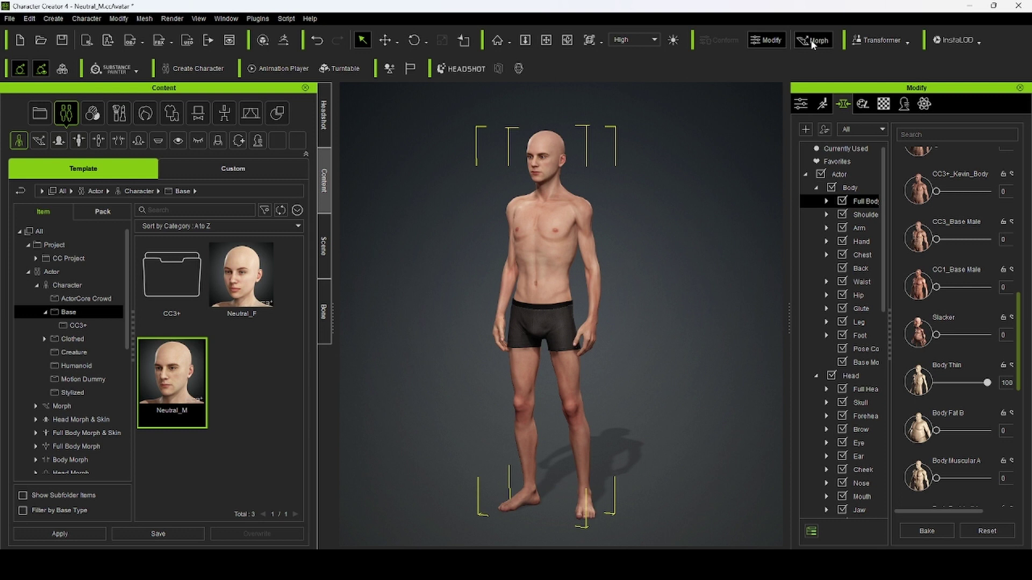
Step: Reshape the torso and thighs with direct morphing on the figure, bringing Thigh Length to about -8 and Thigh Scale to about -1
left_click(546, 277)
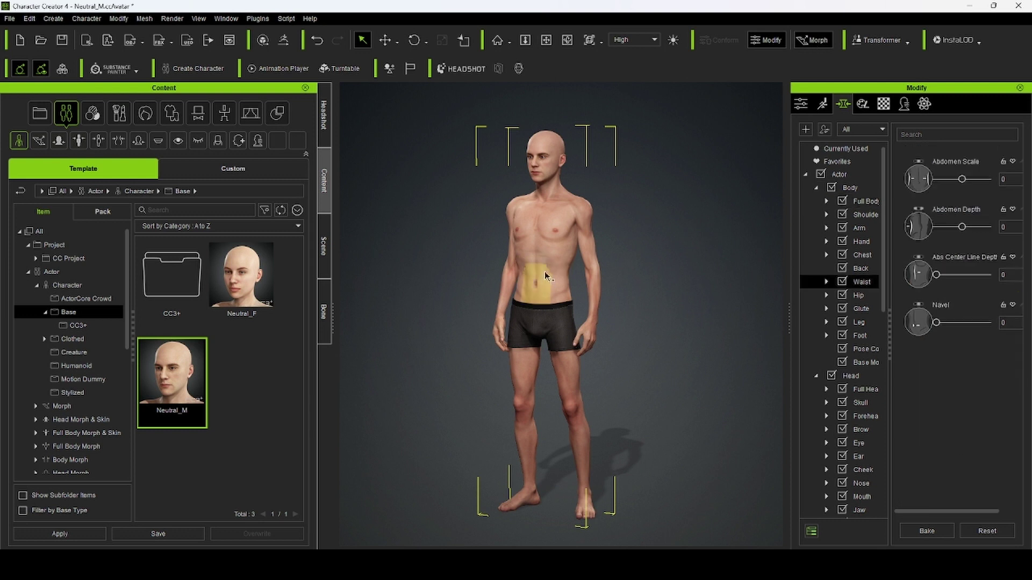
left_click_drag(552, 225, 530, 214)
mouse_move(566, 364)
left_mouse_down()
mouse_move(573, 318)
mouse_move(563, 368)
left_mouse_up()
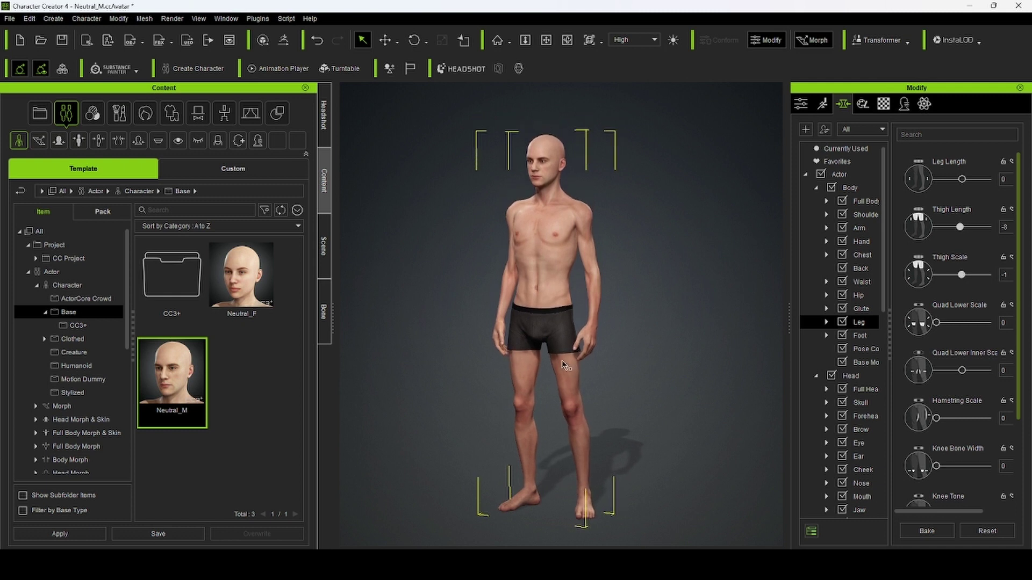
left_click(550, 177)
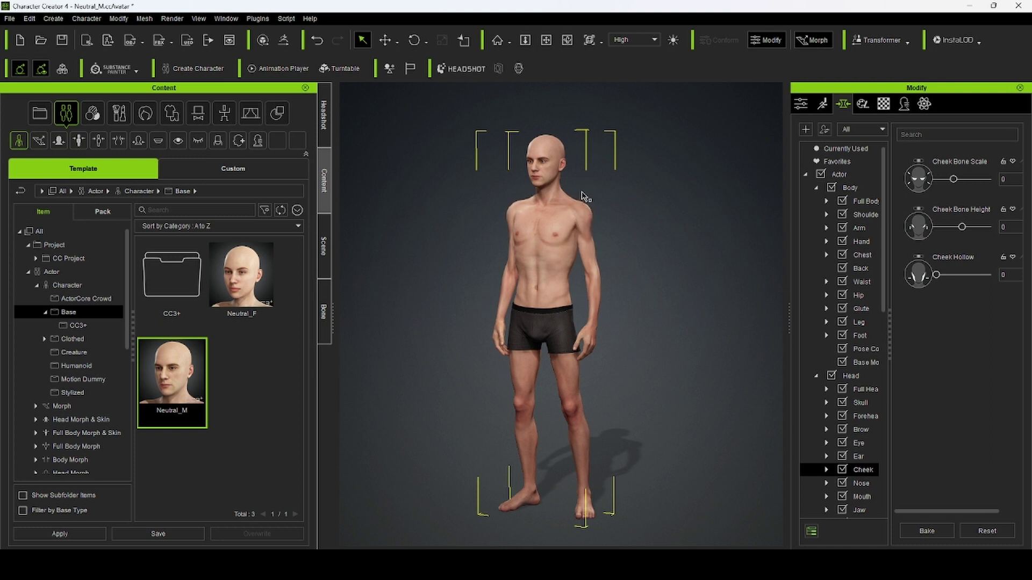
Step: Narrow the torso with direct morphing, to a Chest Width of about -43 and an Abdomen Scale of about -92
left_click(572, 261)
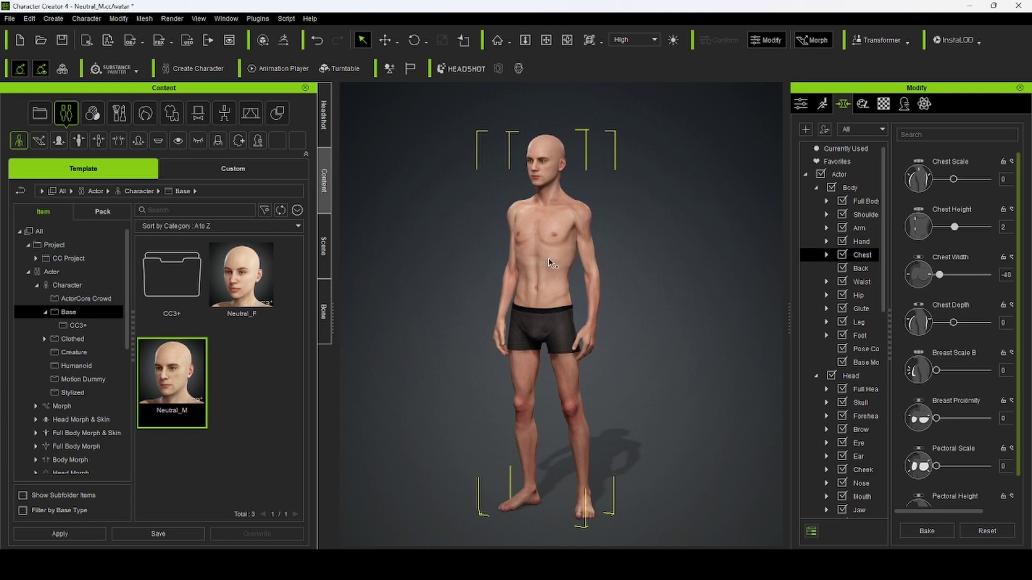
right_click_drag(681, 219, 568, 254)
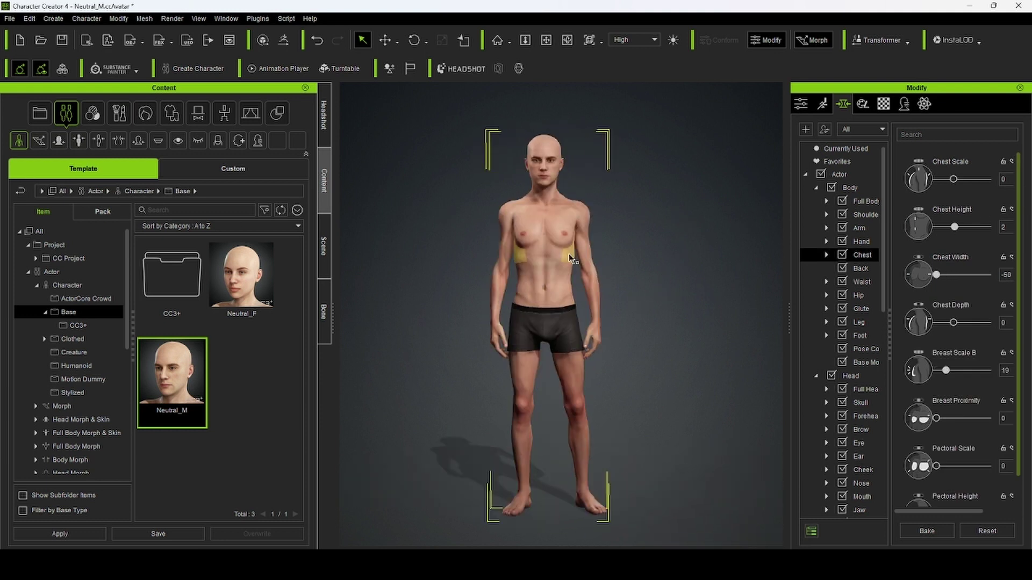
left_click_drag(568, 254, 518, 262)
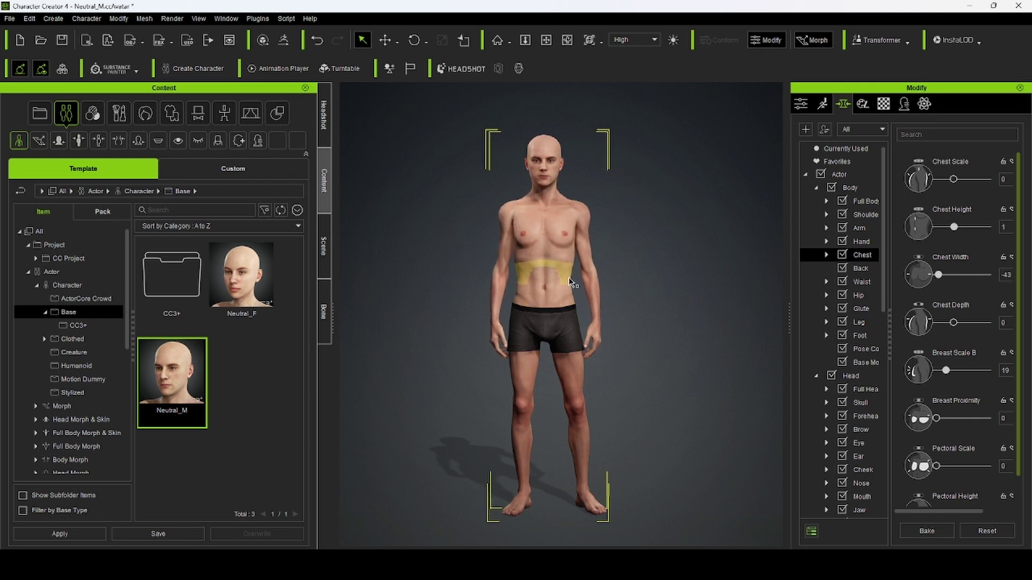
left_click(534, 275)
left_click_drag(534, 271, 509, 262)
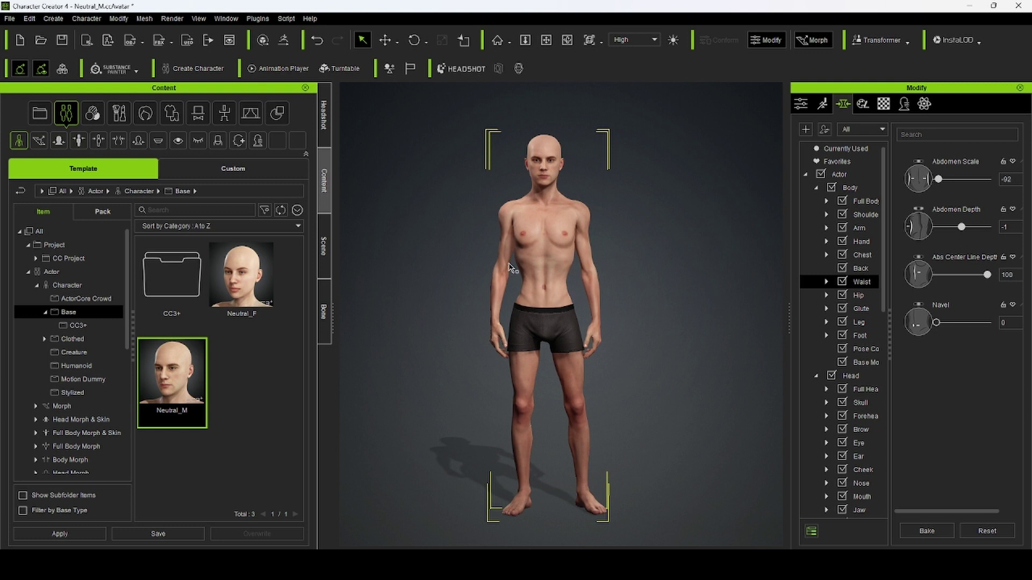
Step: Set the head morph Face Angle to 100
key("f")
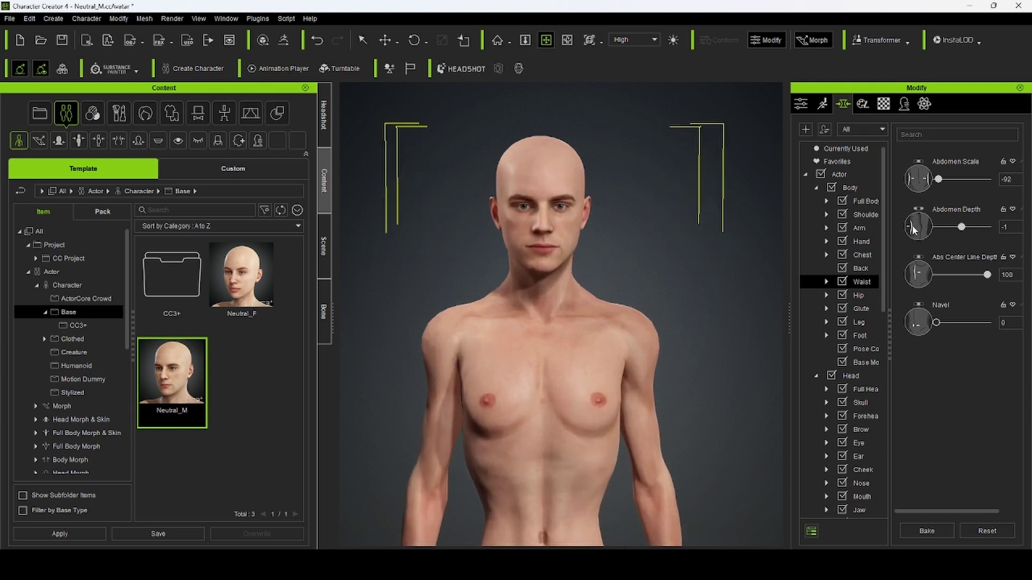
left_click(857, 377)
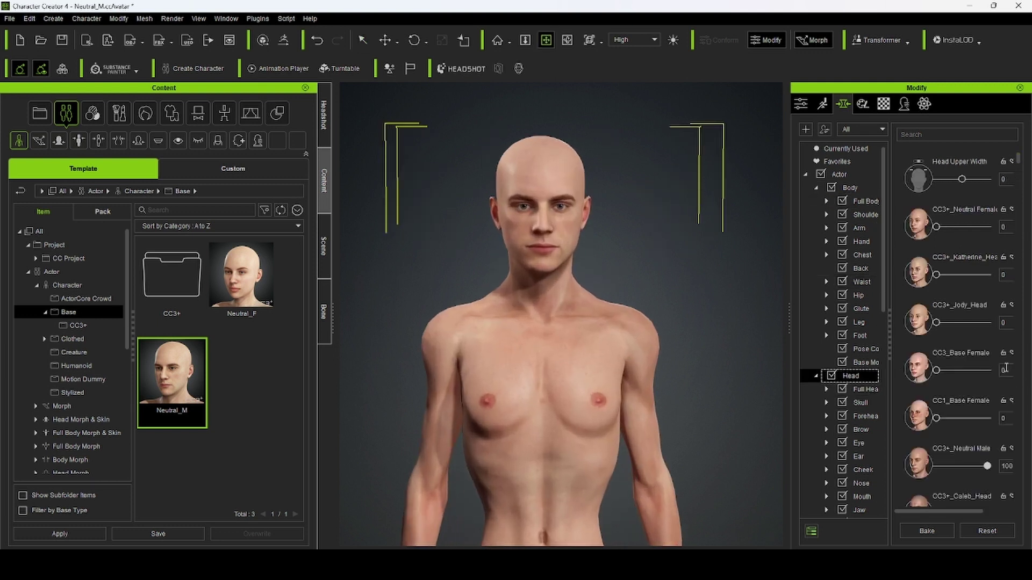
scroll(984, 362, "down", 8)
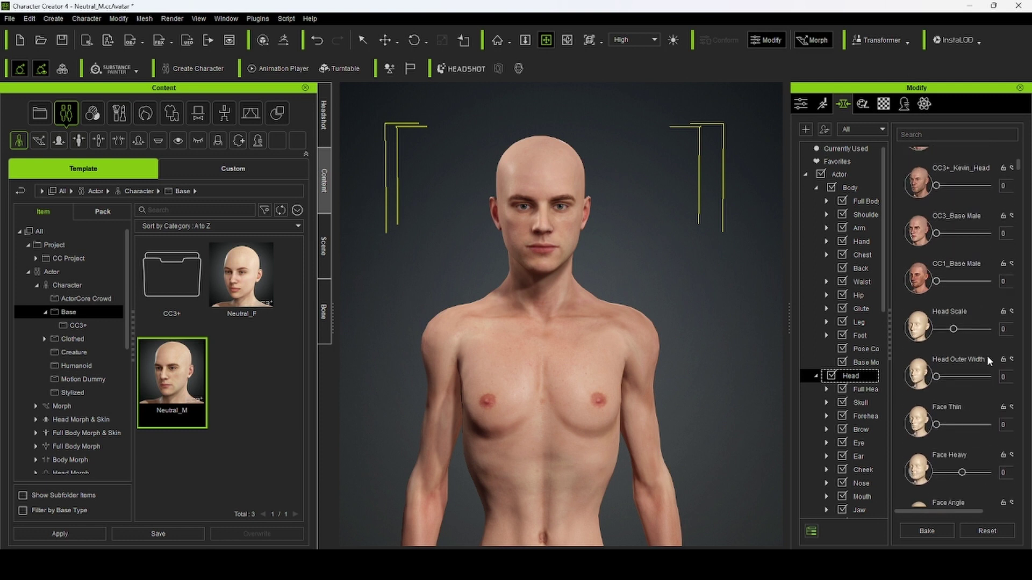
scroll(986, 356, "down", 3)
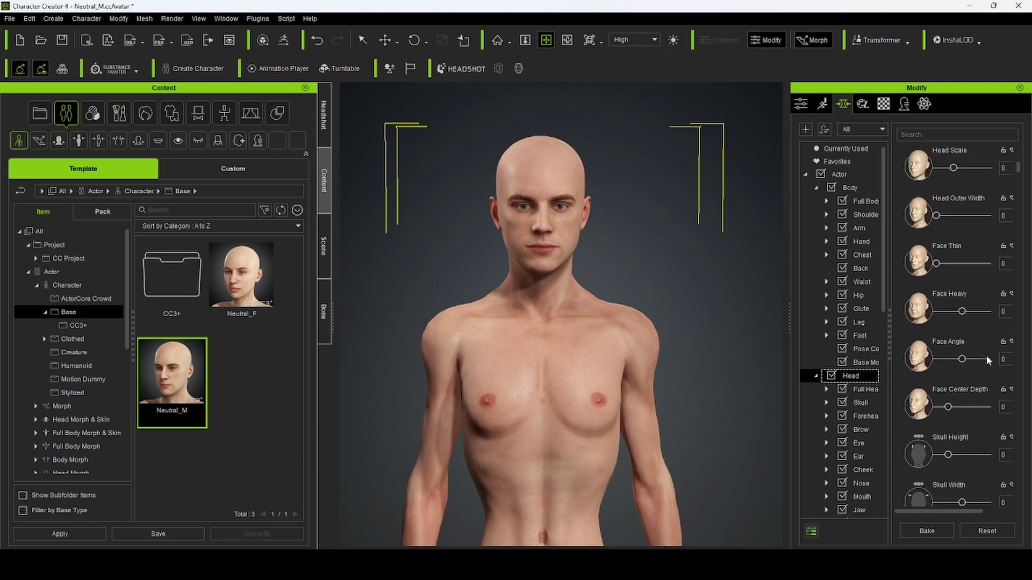
left_click_drag(962, 359, 997, 363)
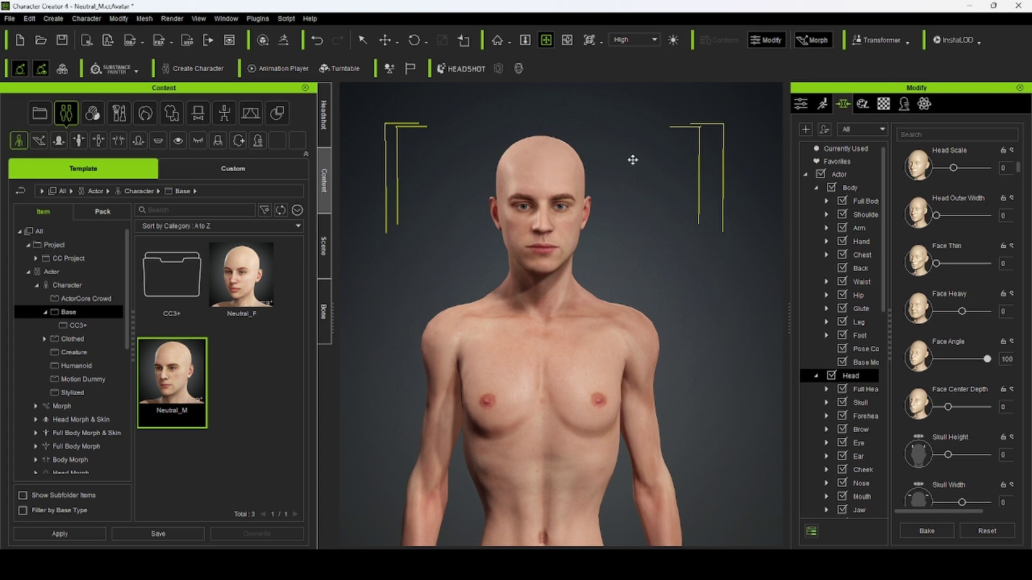
Step: Stretch the forehead and skull slightly upward with direct morphing on the head
left_click(820, 44)
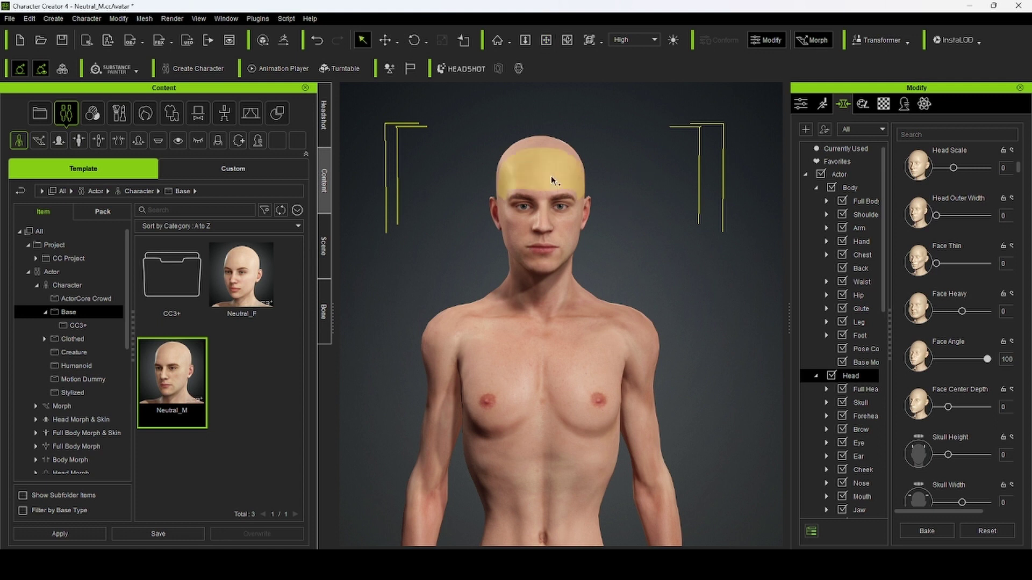
mouse_move(550, 174)
left_mouse_down()
mouse_move(555, 117)
mouse_move(547, 194)
mouse_move(544, 99)
mouse_move(544, 136)
left_mouse_up()
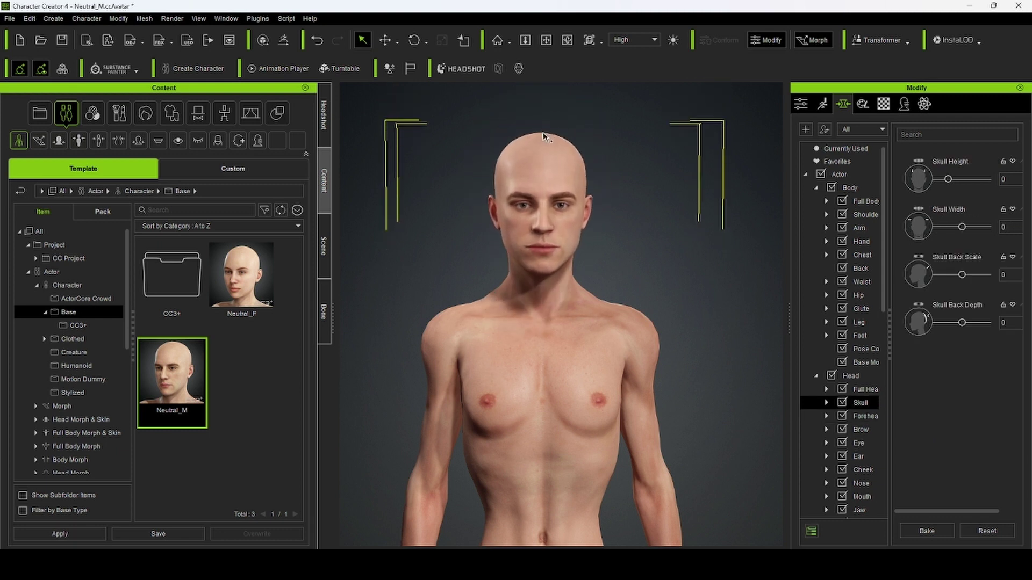
left_click(539, 269)
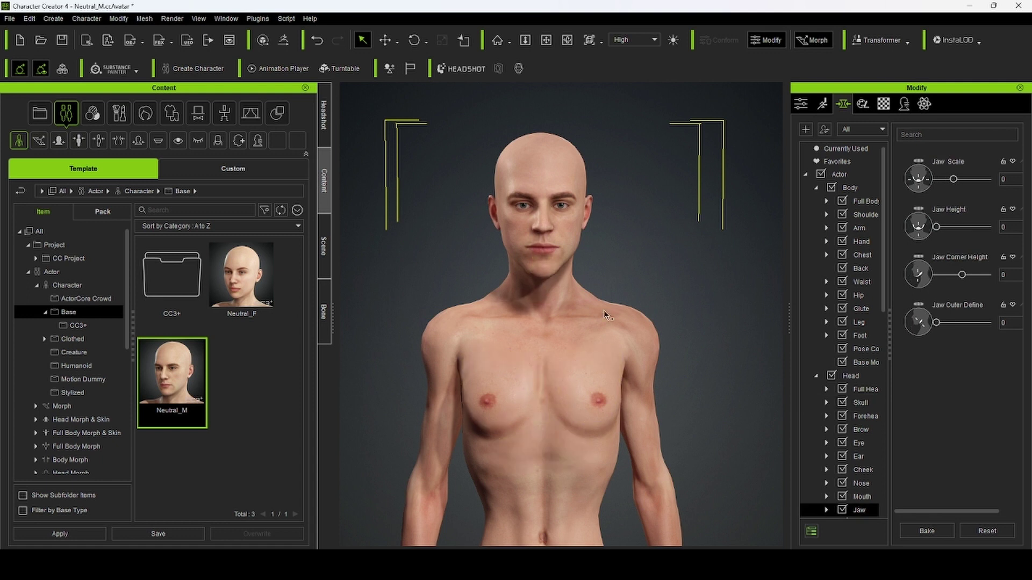
Step: Set Cheek Hollow to about 21 and reshape the jaw to a Jaw Scale of about 78 and a Jaw Corner Height of about -51
left_click(575, 251)
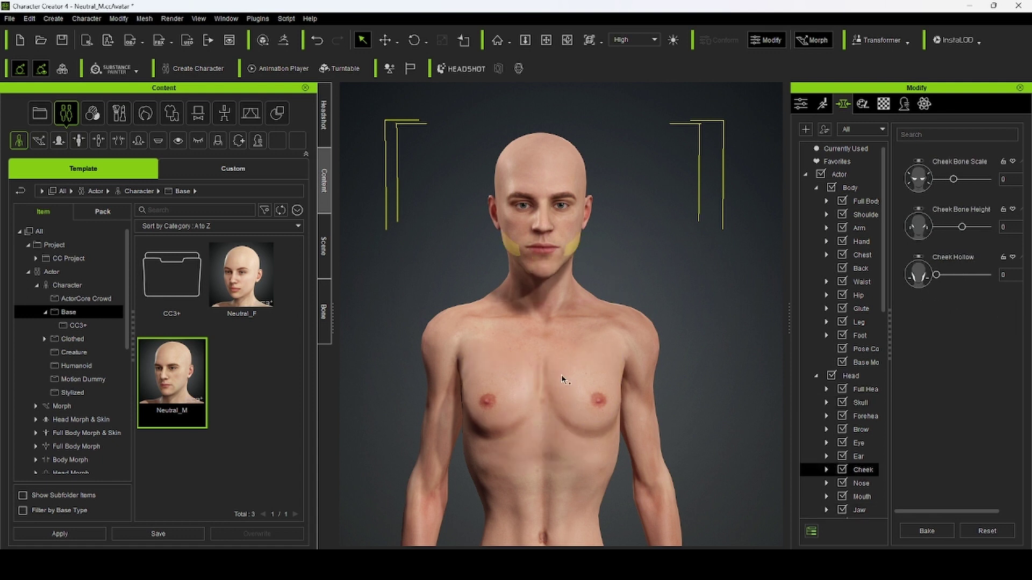
left_click_drag(936, 275, 946, 274)
right_click_drag(707, 281, 427, 284)
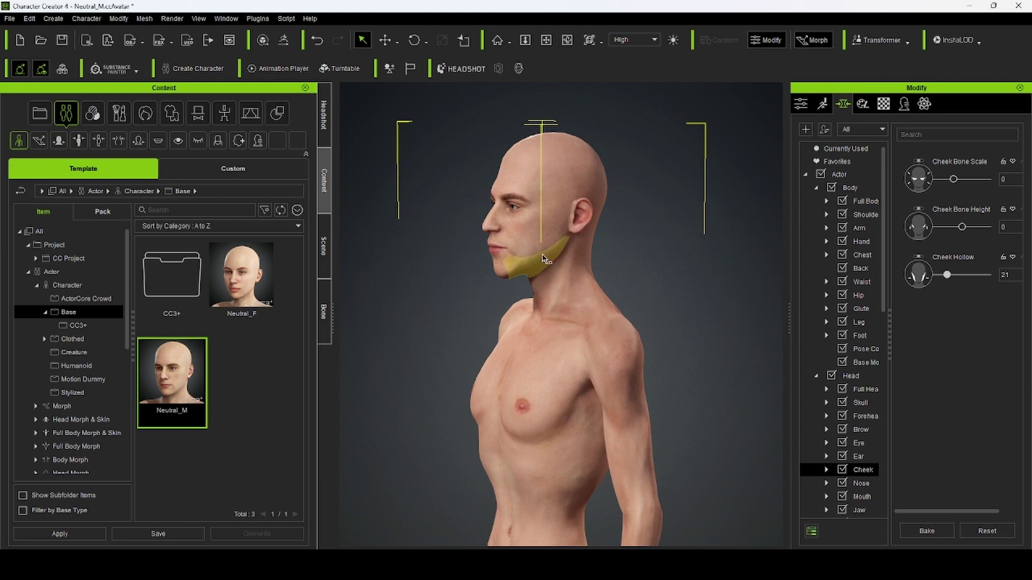
left_click(542, 256)
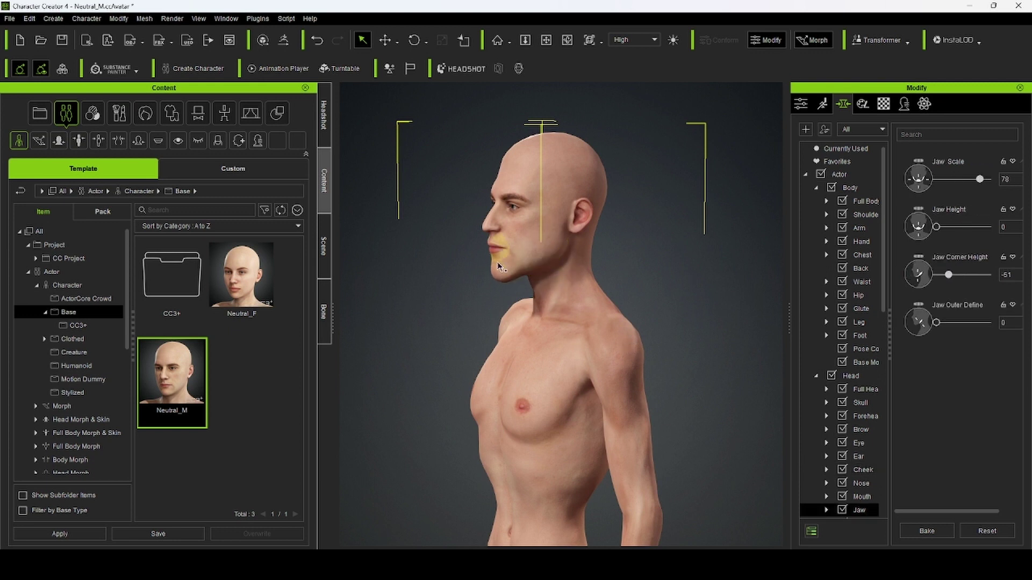
Step: Shorten the neck with direct morphing in side view
left_click(566, 141)
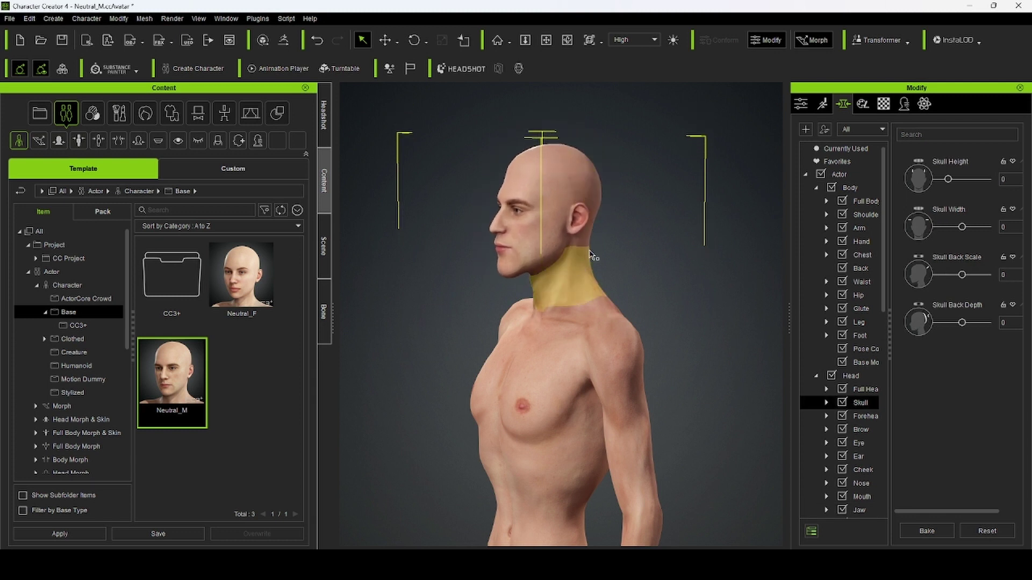
left_click_drag(560, 267, 539, 321)
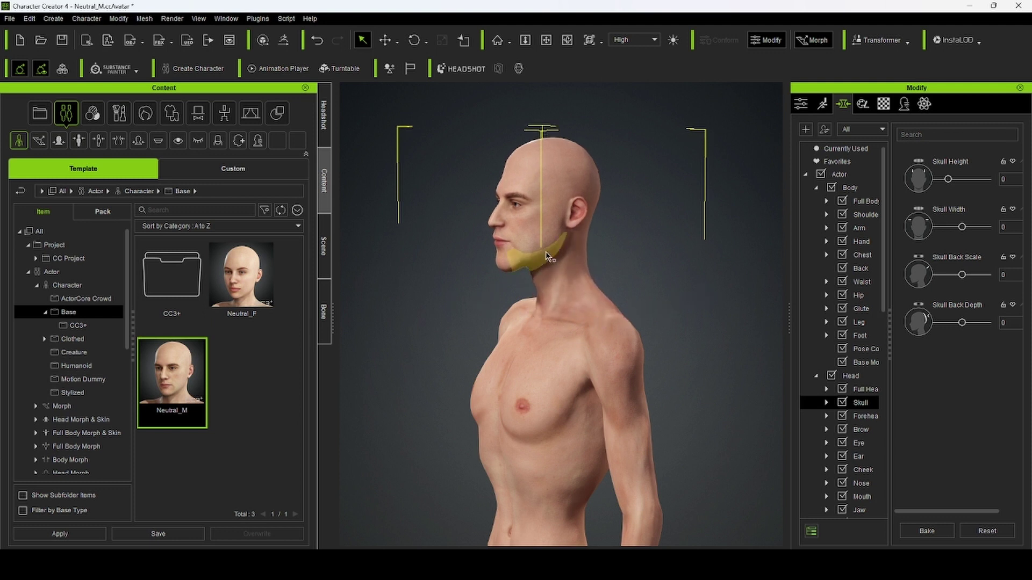
left_click(537, 236)
left_click_drag(568, 277, 572, 290)
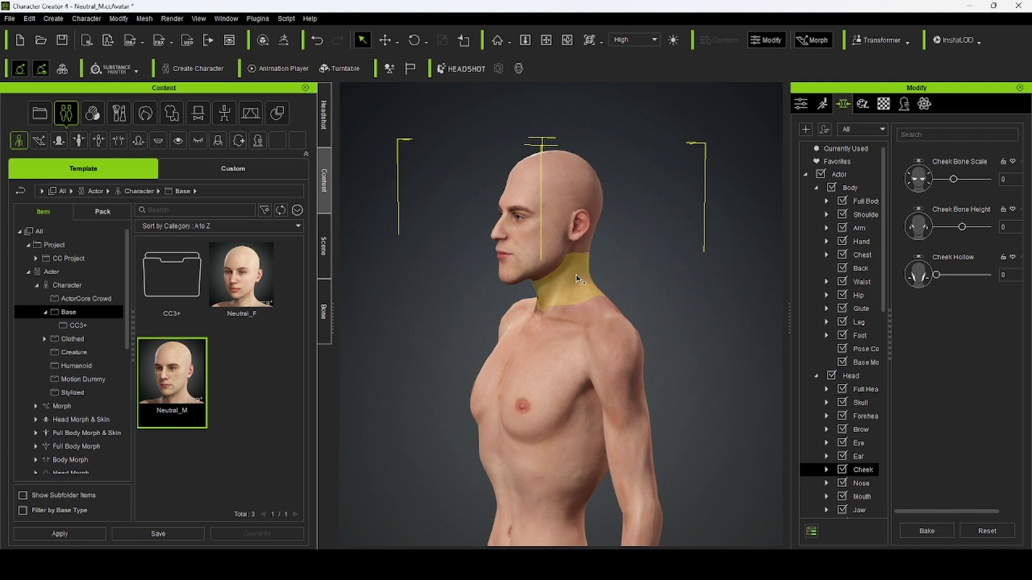
Step: Enlarge the ears and angle them outward with direct morphing, bringing Ear Scale and Ear Angle Out to 100
right_click_drag(663, 247, 970, 253)
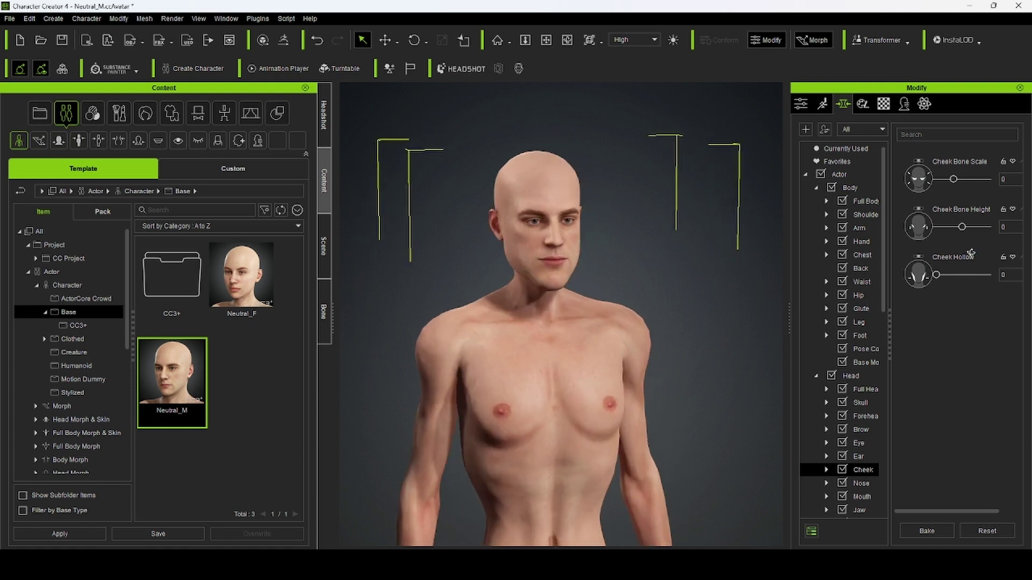
right_click_drag(753, 242, 608, 248)
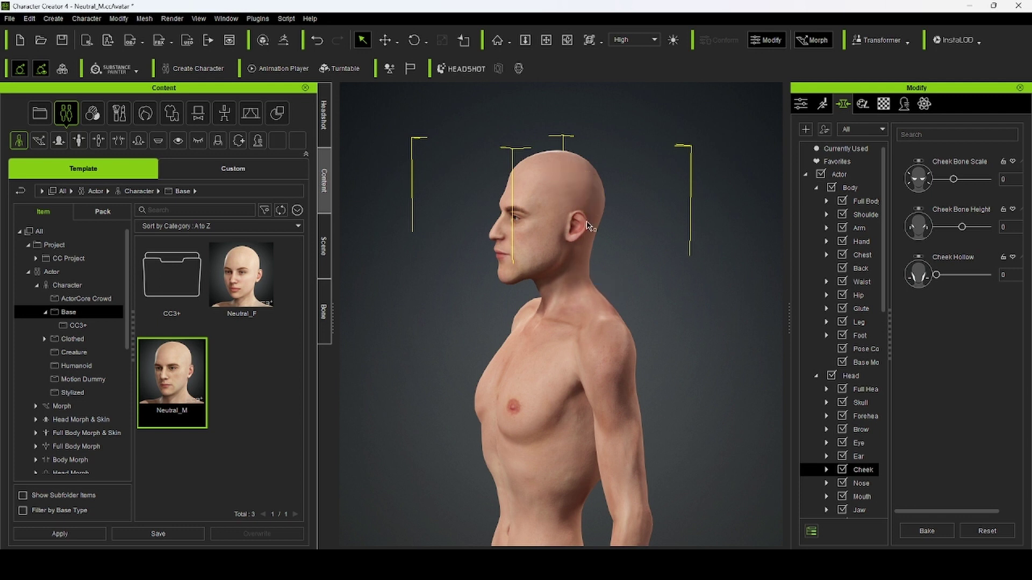
right_click_drag(640, 253, 949, 240)
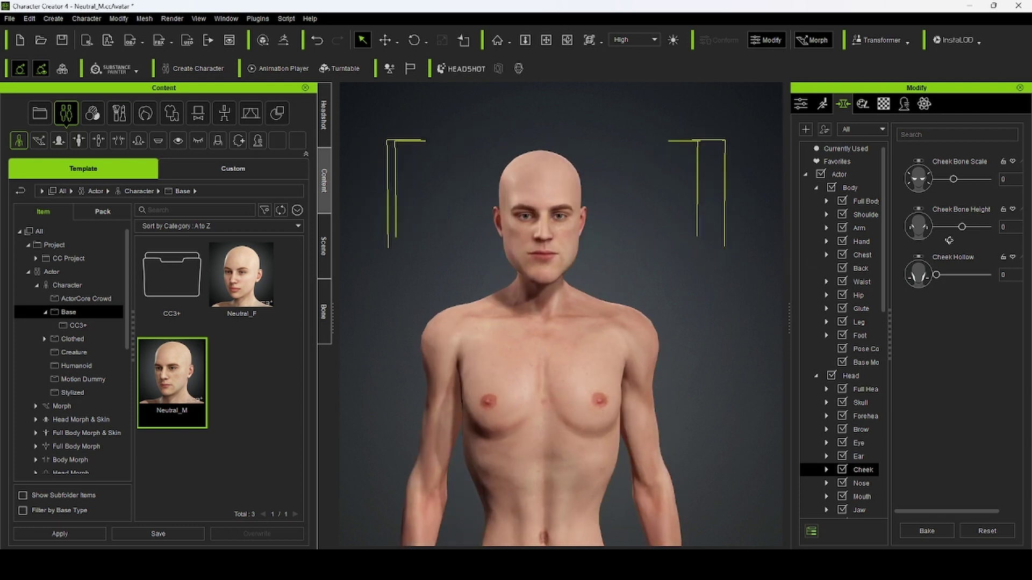
left_click(588, 223)
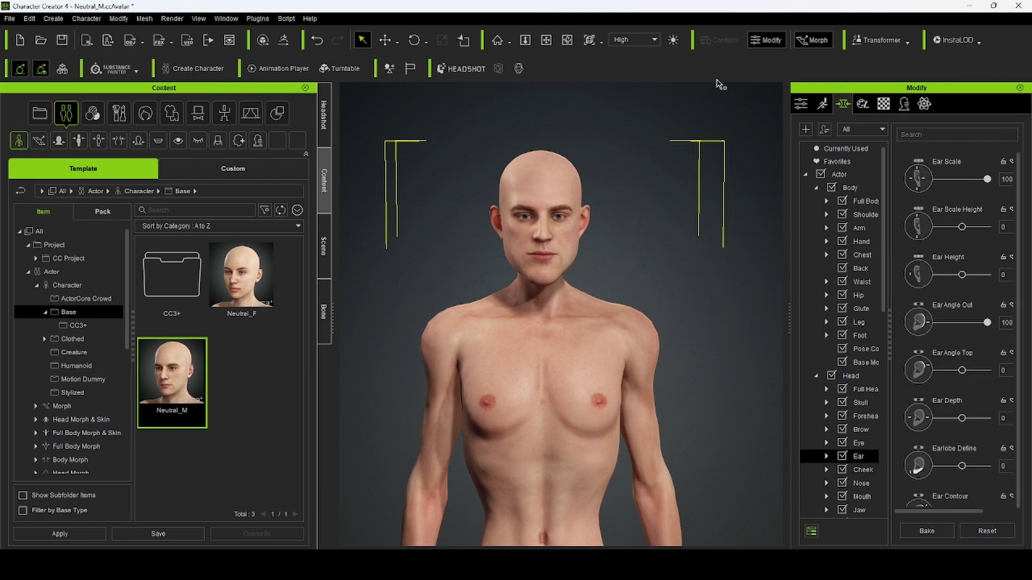
right_click_drag(614, 258, 623, 249)
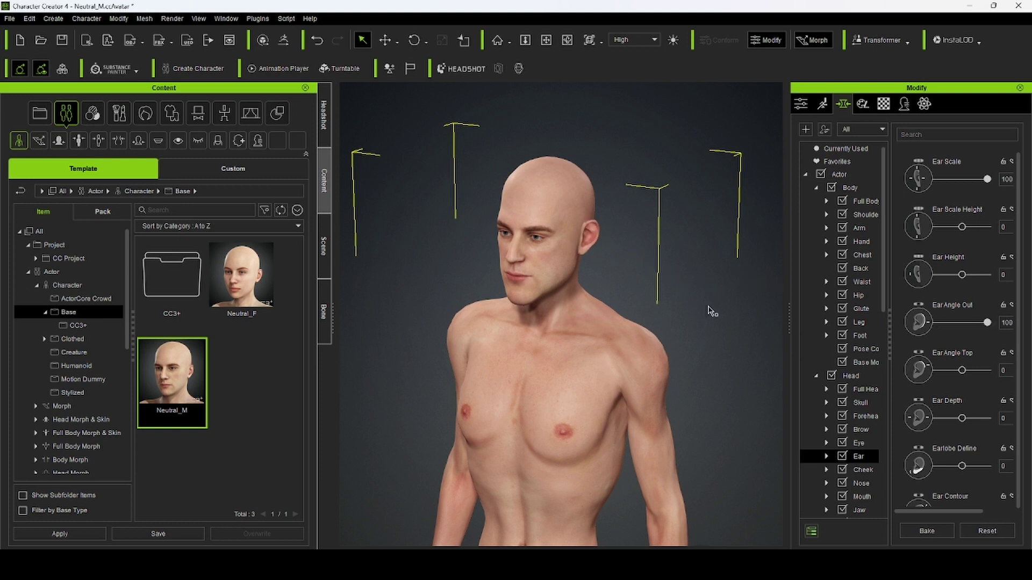
right_click_drag(640, 286, 773, 240)
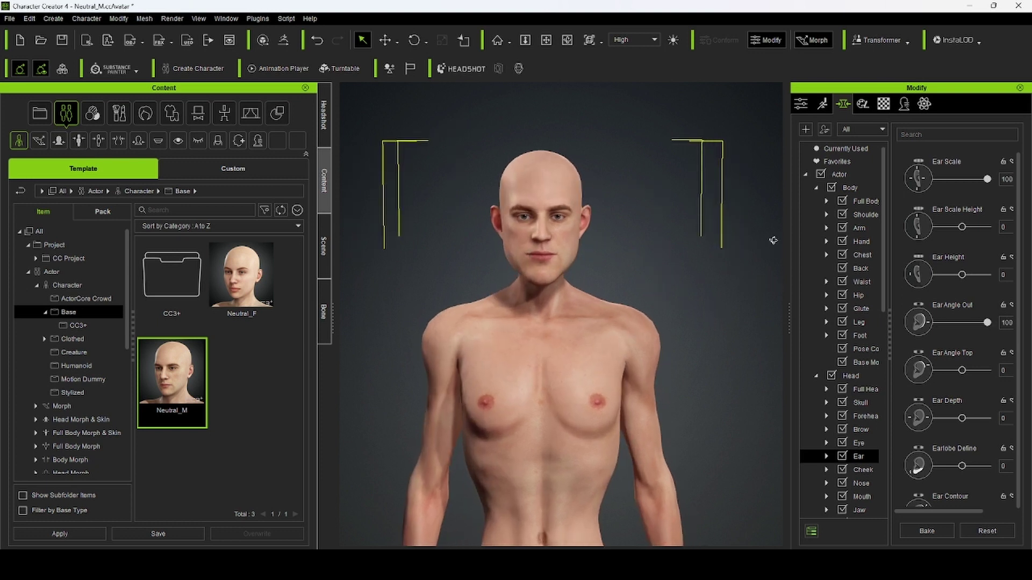
Step: Shrink the head slightly with direct morphing, to a Head Scale of about -16
left_click(560, 253)
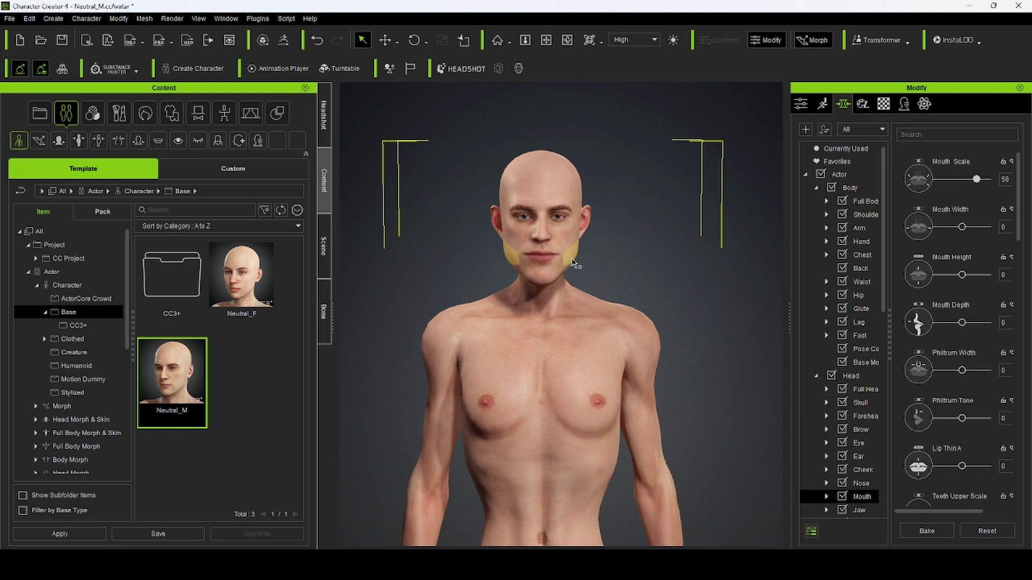
left_click(577, 263)
left_click(546, 282)
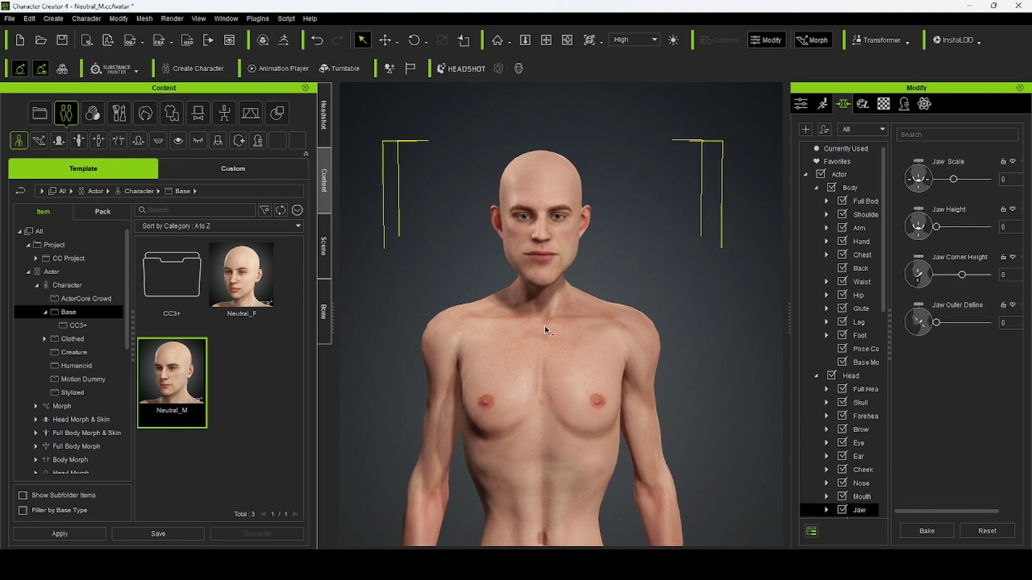
left_click(568, 269)
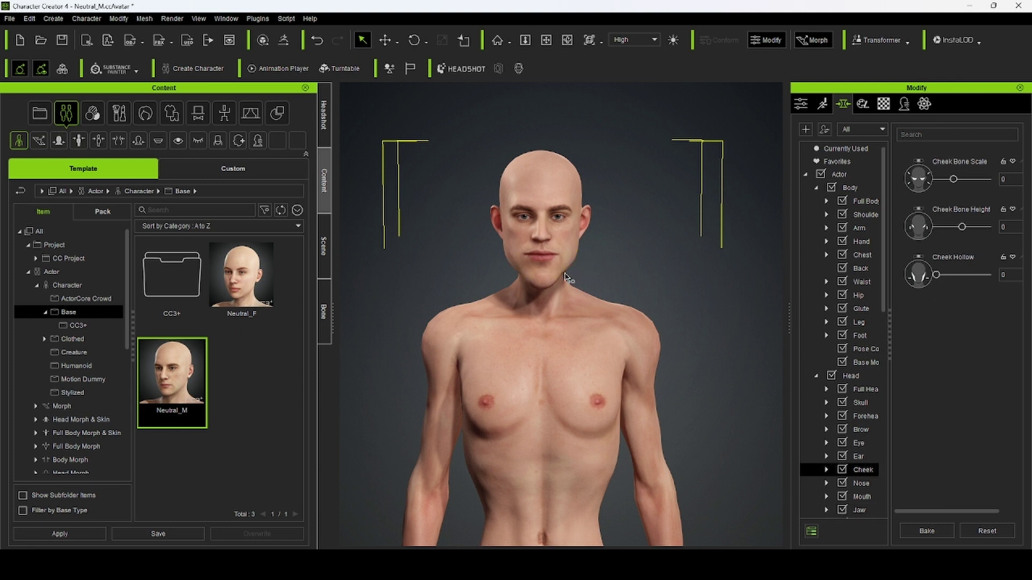
left_click(546, 285)
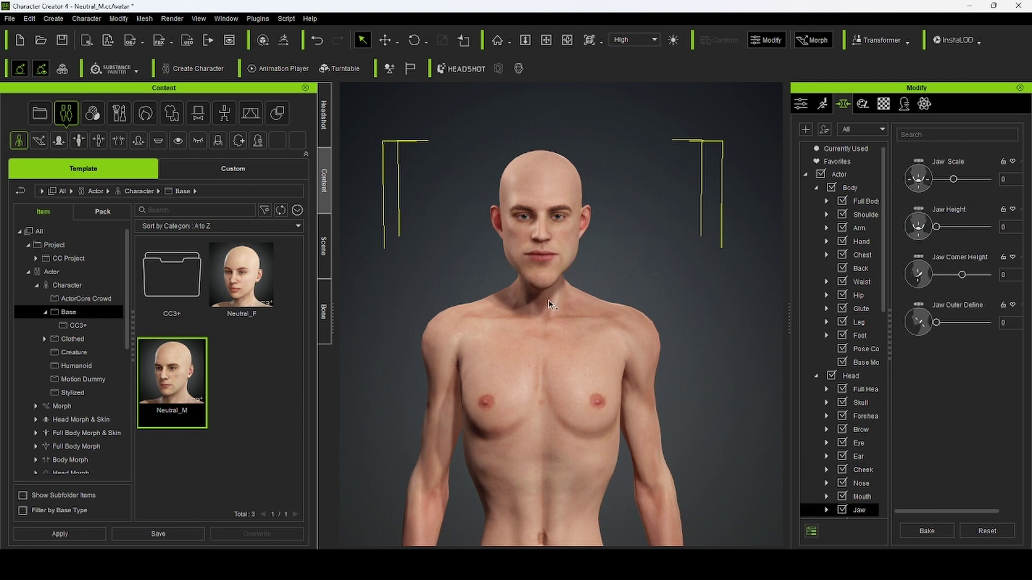
left_click(542, 162)
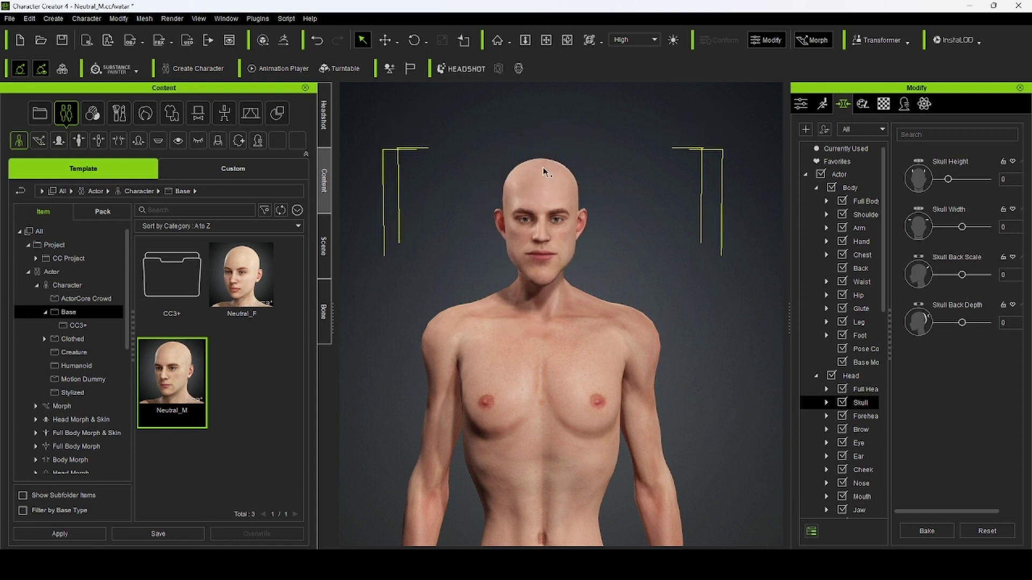
mouse_move(661, 267)
right_mouse_down()
mouse_move(473, 274)
mouse_move(562, 253)
mouse_move(654, 258)
right_mouse_up()
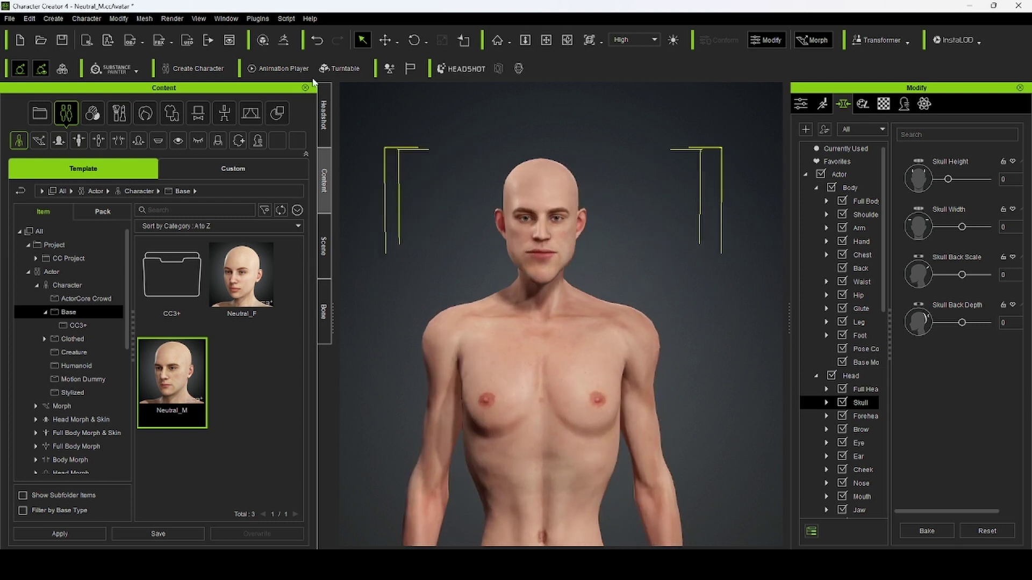
Step: Play the Full Face facial rig calibration motion on the character, stop it and return to frame 0
left_click(294, 69)
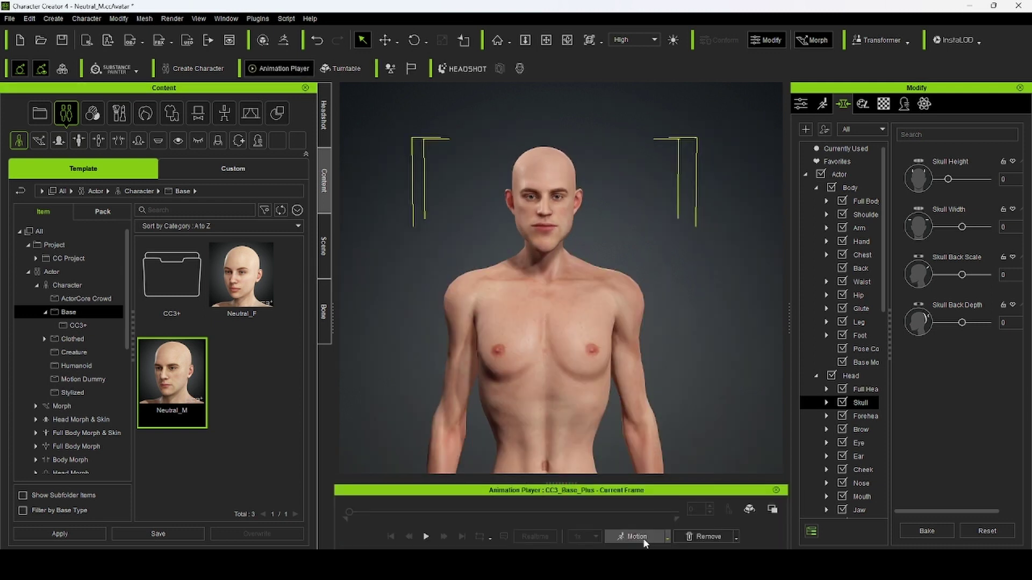
left_click(668, 537)
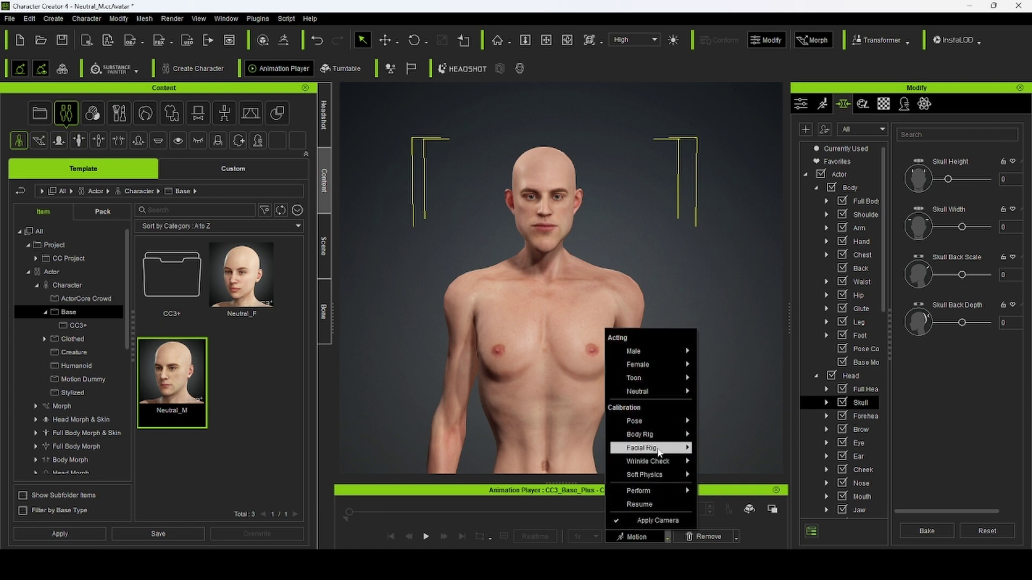
mouse_move(658, 451)
left_click(724, 448)
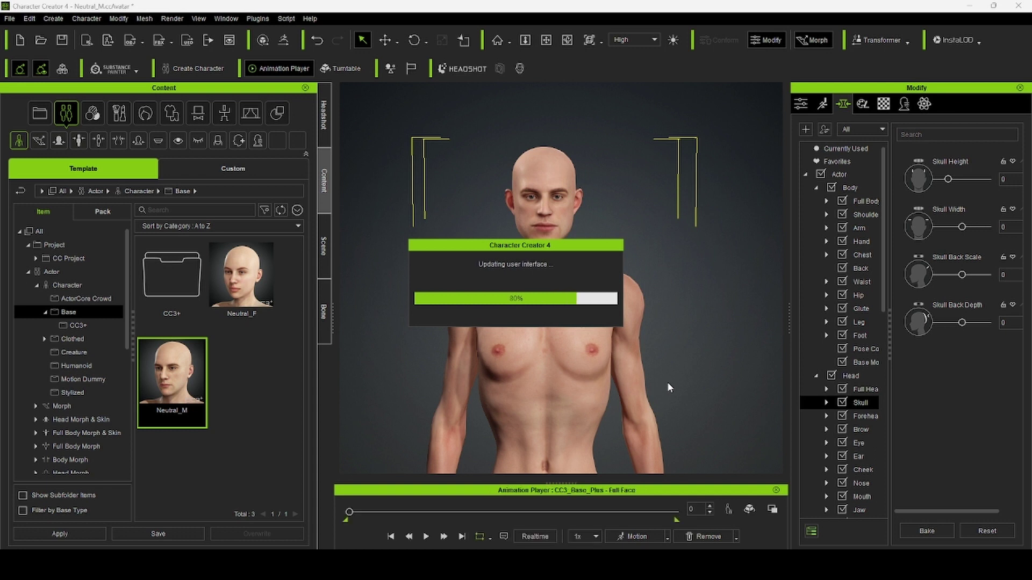
left_click(425, 537)
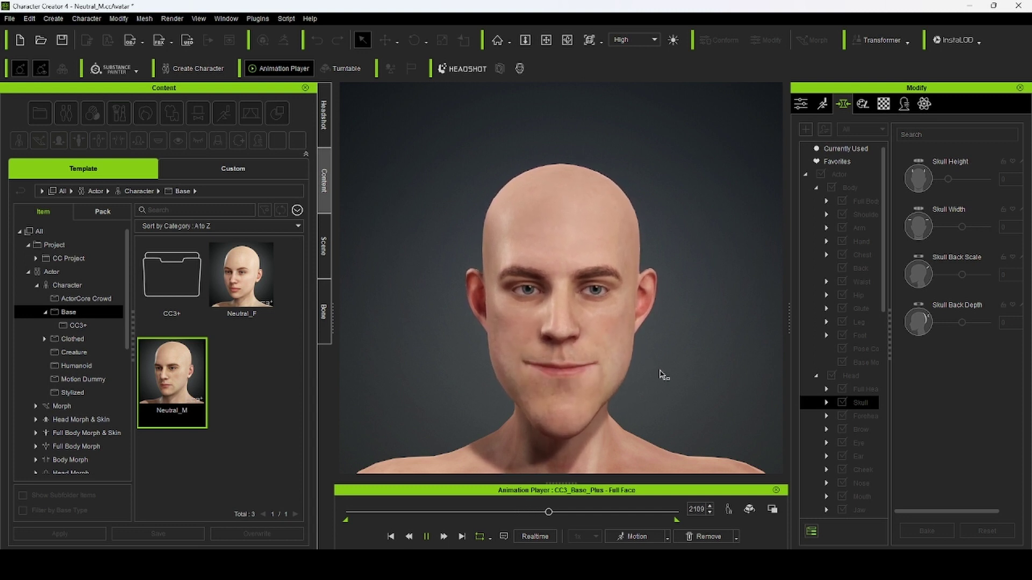
left_click(427, 536)
left_click_drag(561, 514, 307, 525)
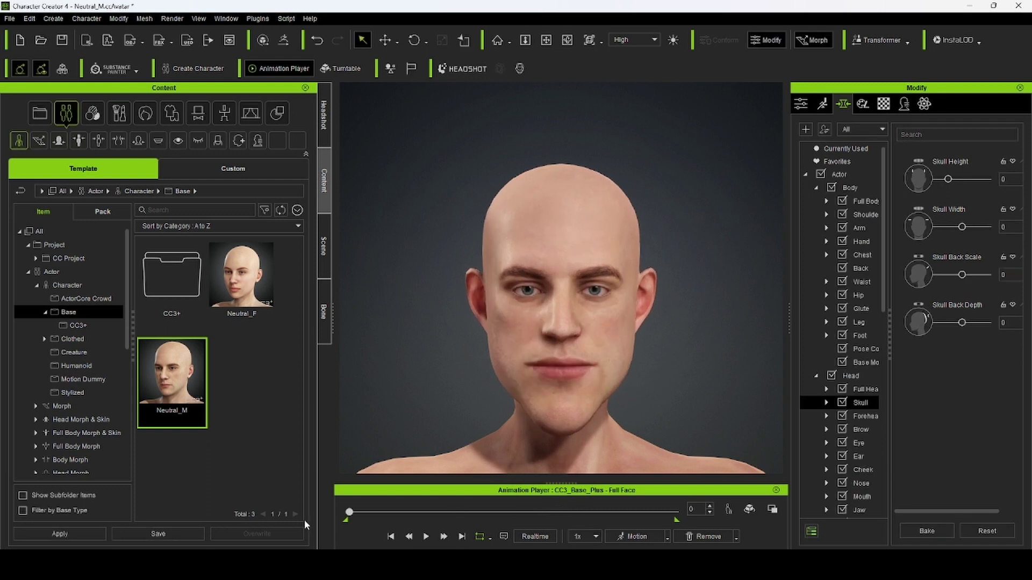
Step: Enlarge the head to a Head Scale of about 11 in the Full Head morphs and bake the result
scroll(645, 298, "down", 5)
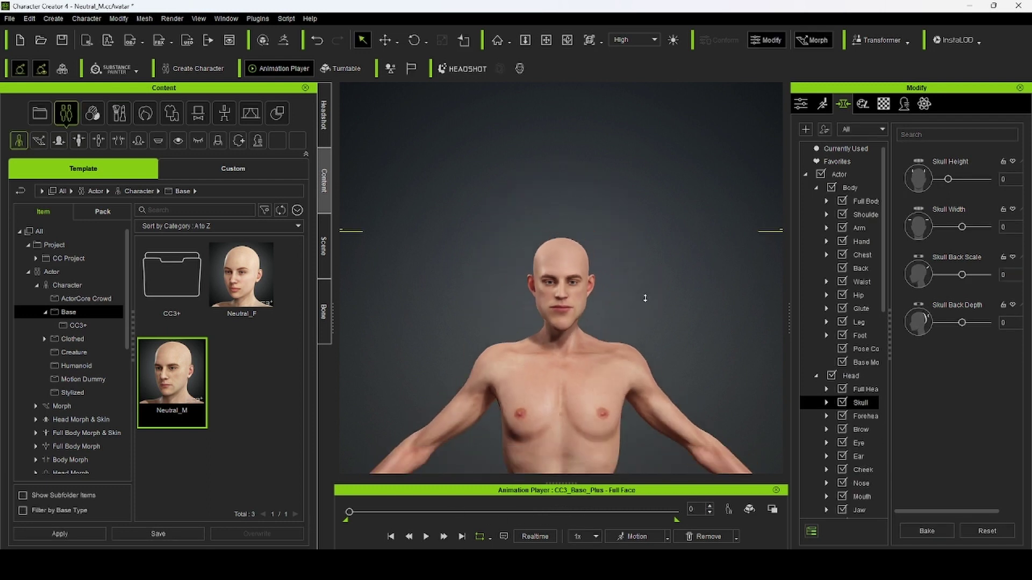
scroll(643, 298, "down", 6)
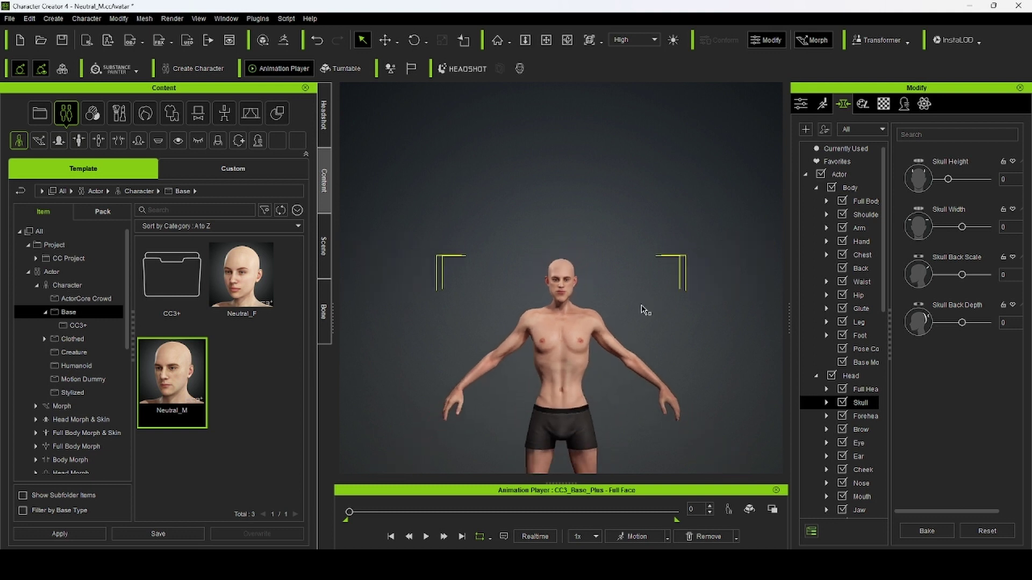
scroll(635, 306, "down", 6)
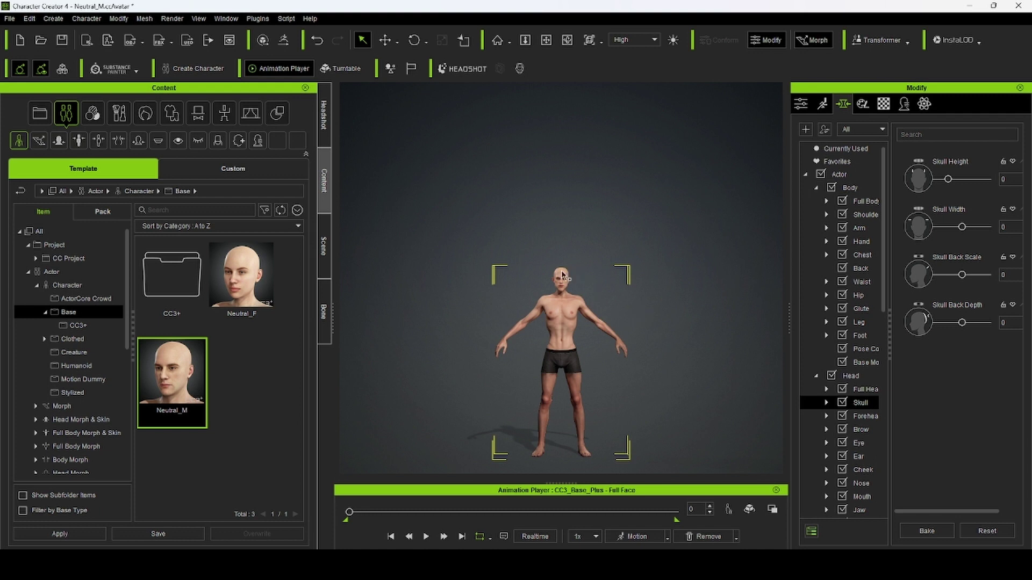
scroll(620, 302, "up", 5)
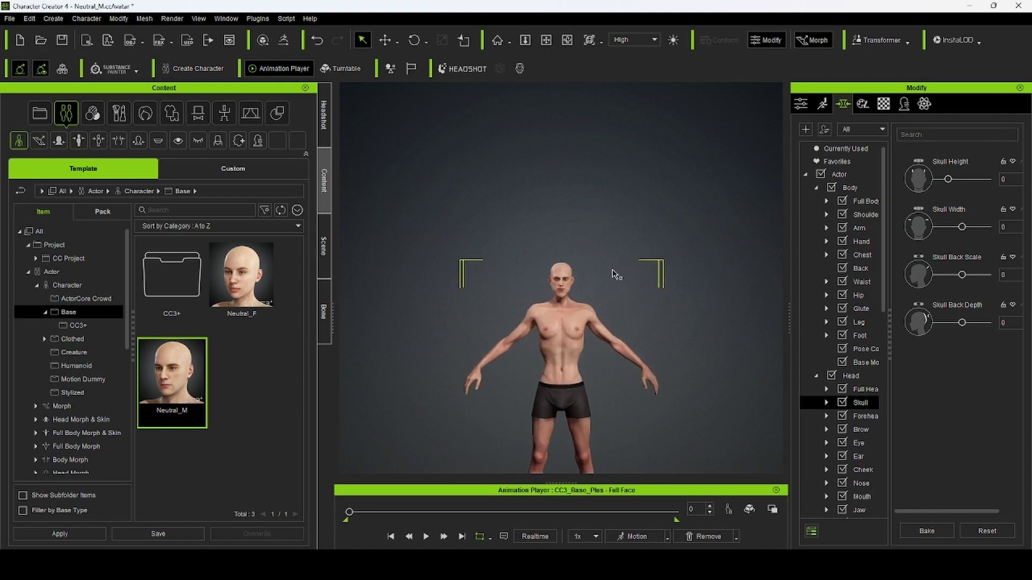
scroll(616, 276, "up", 5)
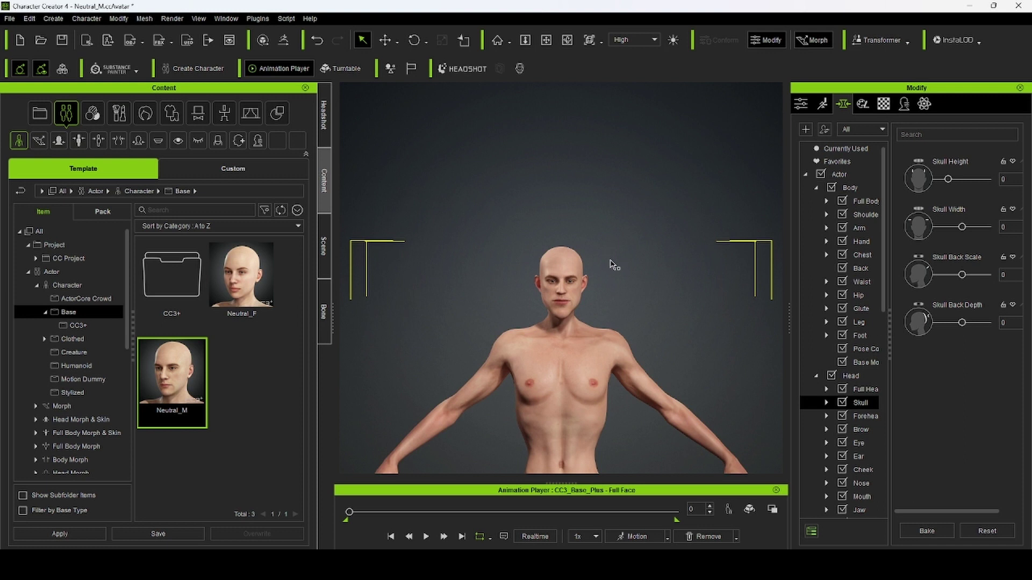
scroll(614, 265, "up", 3)
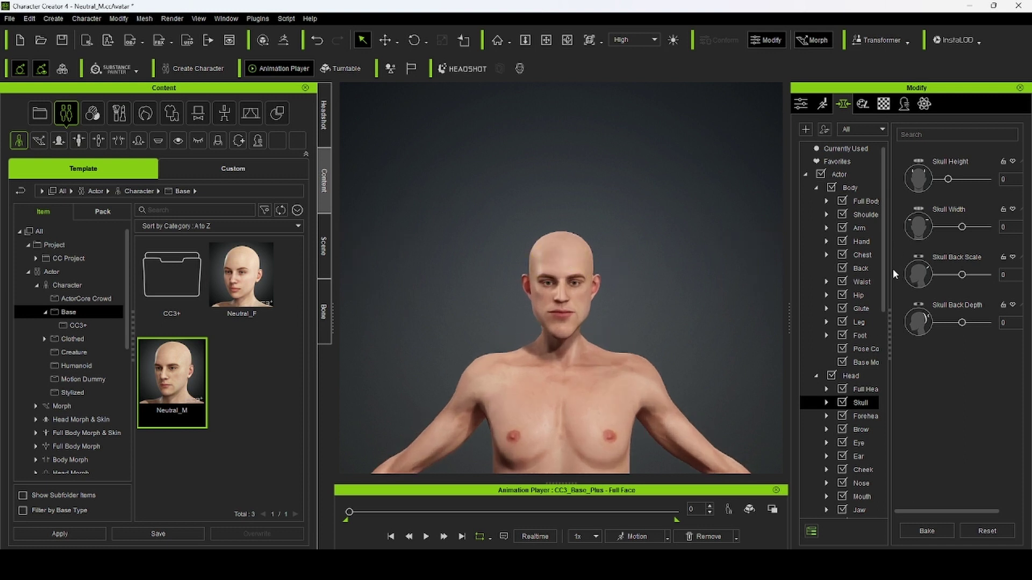
left_click(851, 376)
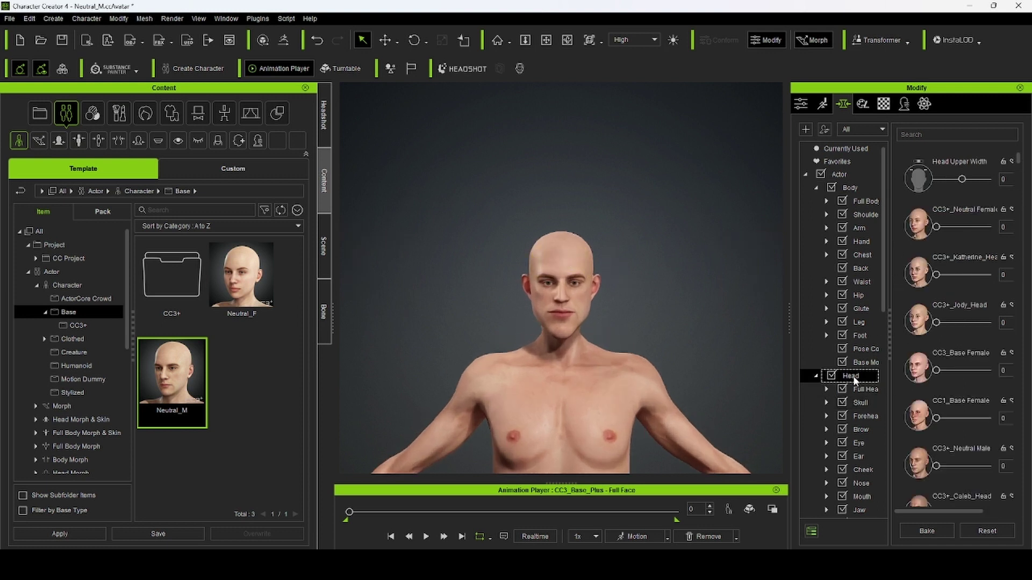
left_click(862, 390)
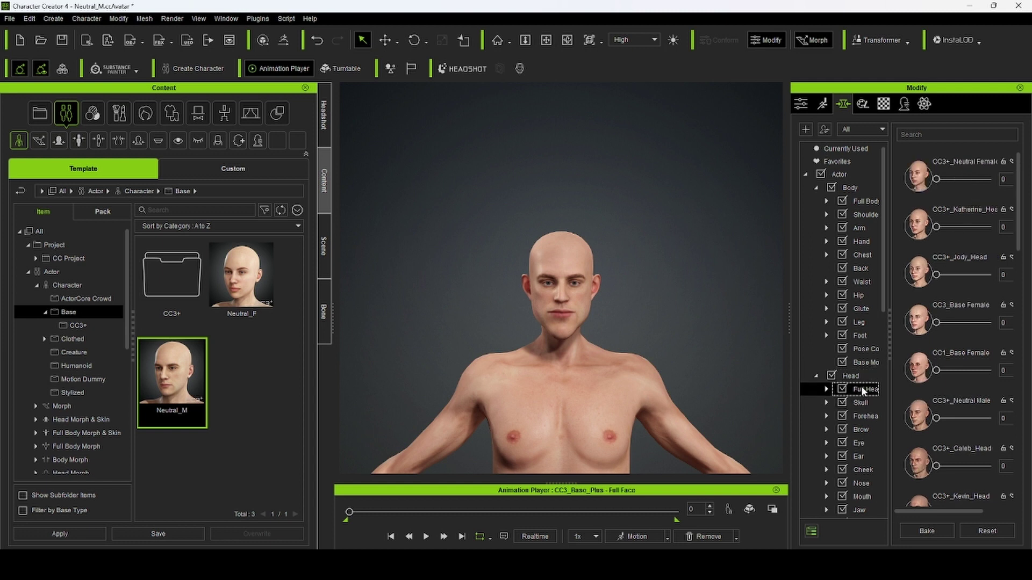
left_click_drag(1020, 203, 1016, 277)
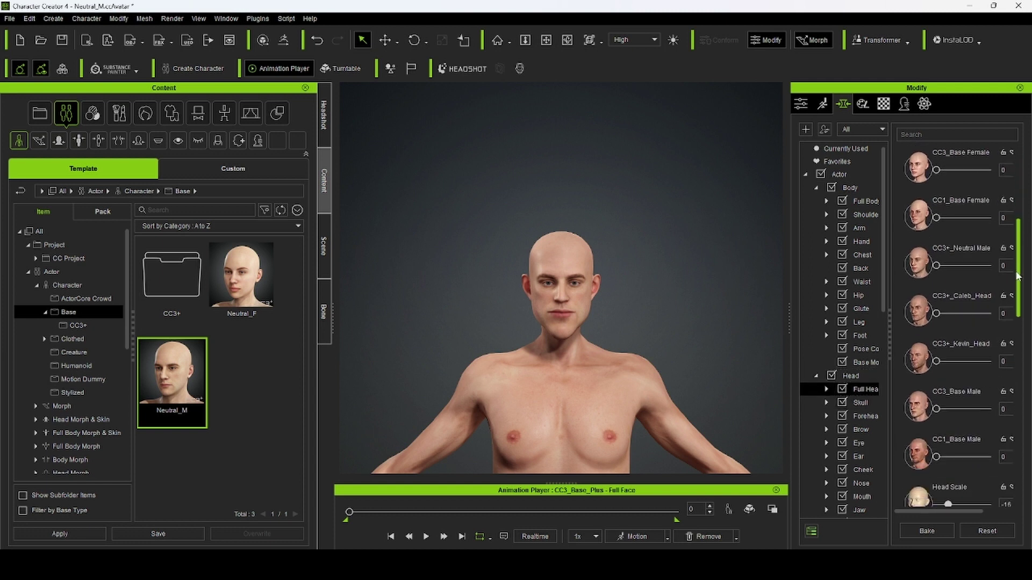
scroll(994, 274, "down", 5)
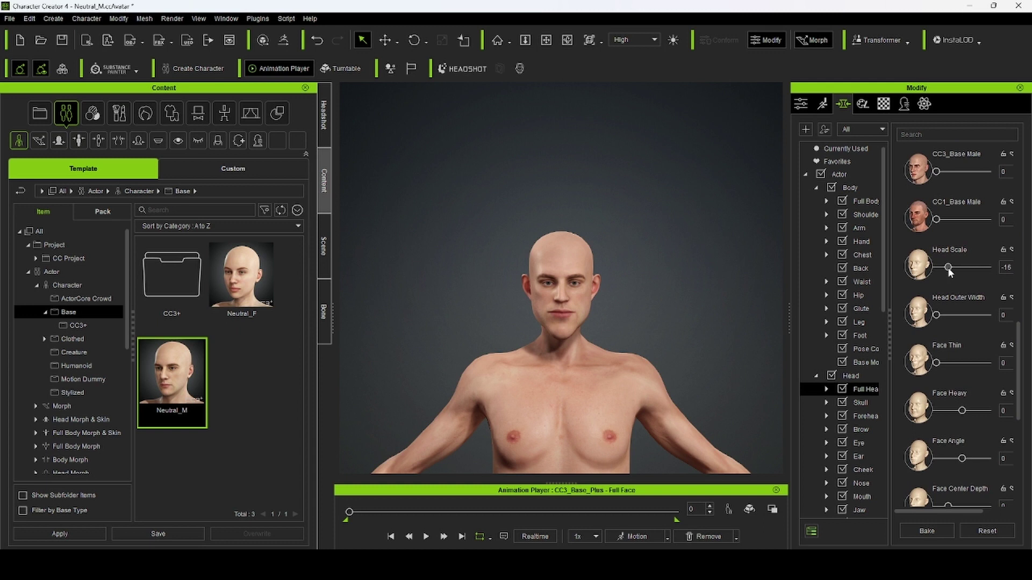
left_click_drag(950, 272, 958, 272)
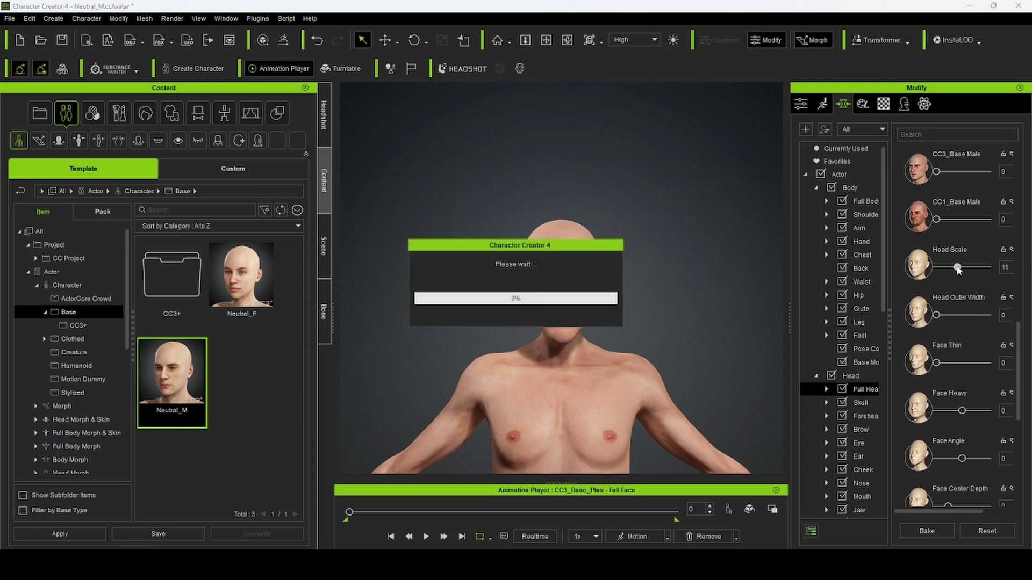
left_click(919, 532)
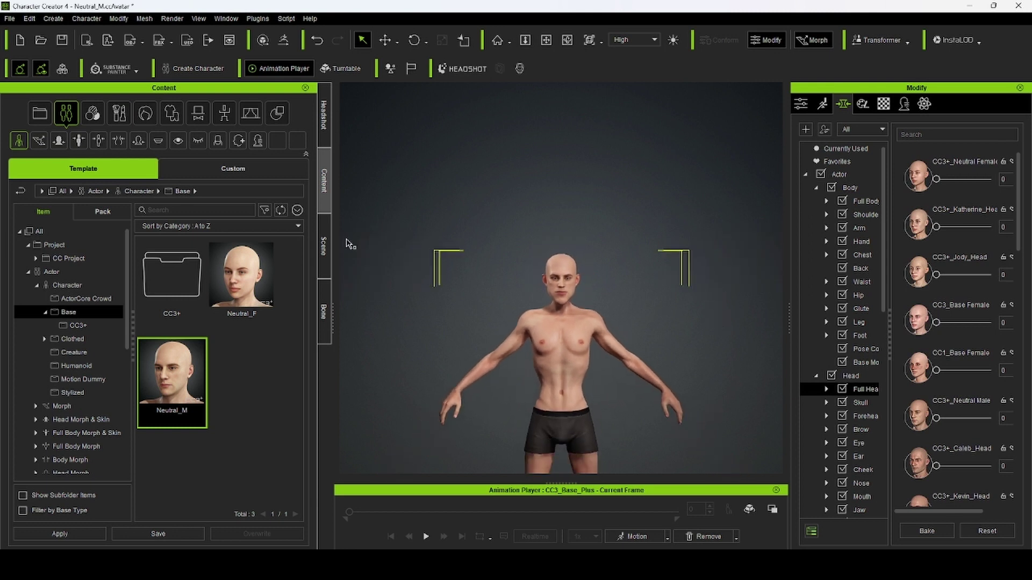
Step: Start a character export to Blender through Blender Pipeline and choose the Current Pose preset
left_click(258, 19)
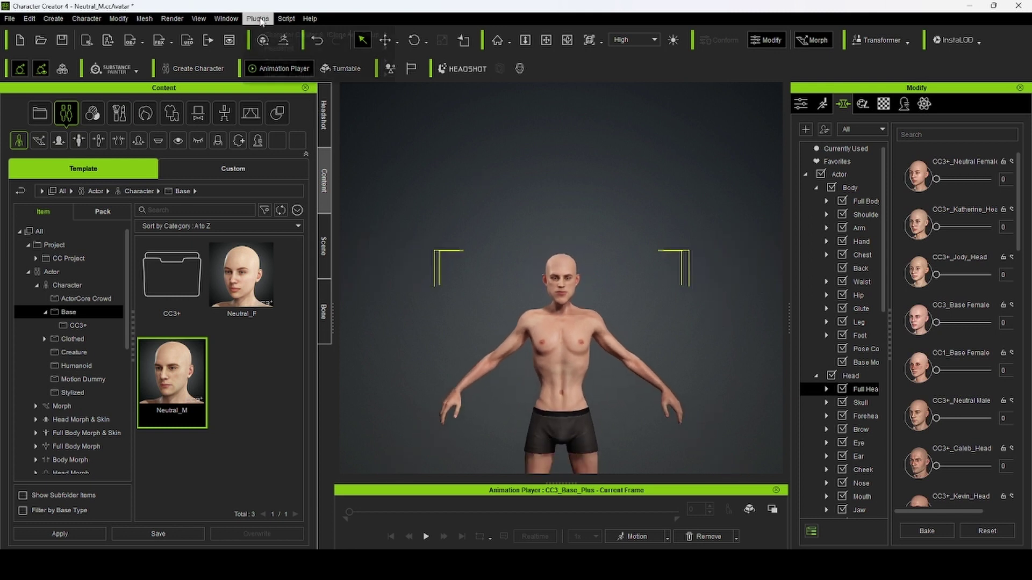
mouse_move(330, 76)
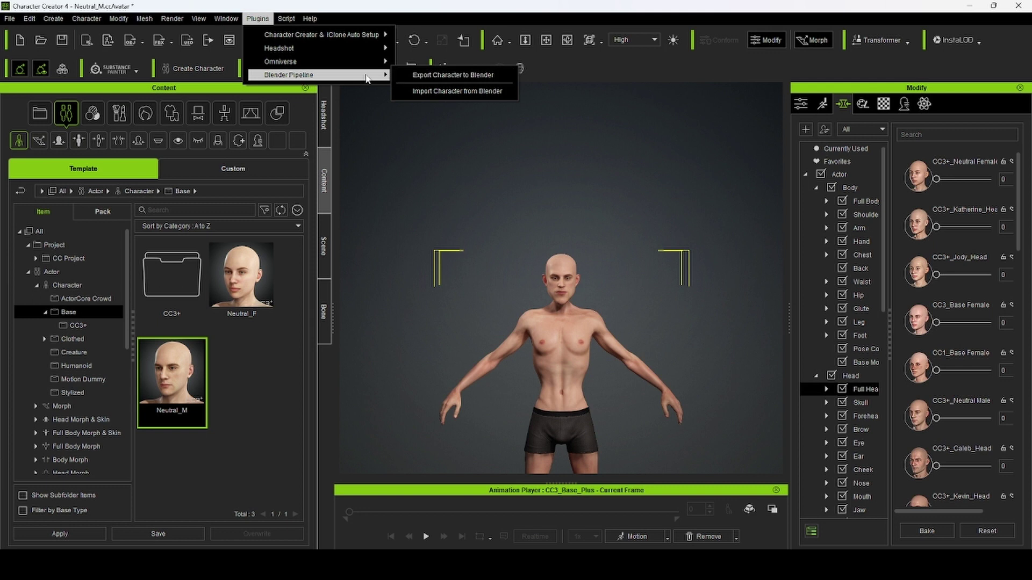
left_click(258, 18)
left_click(261, 20)
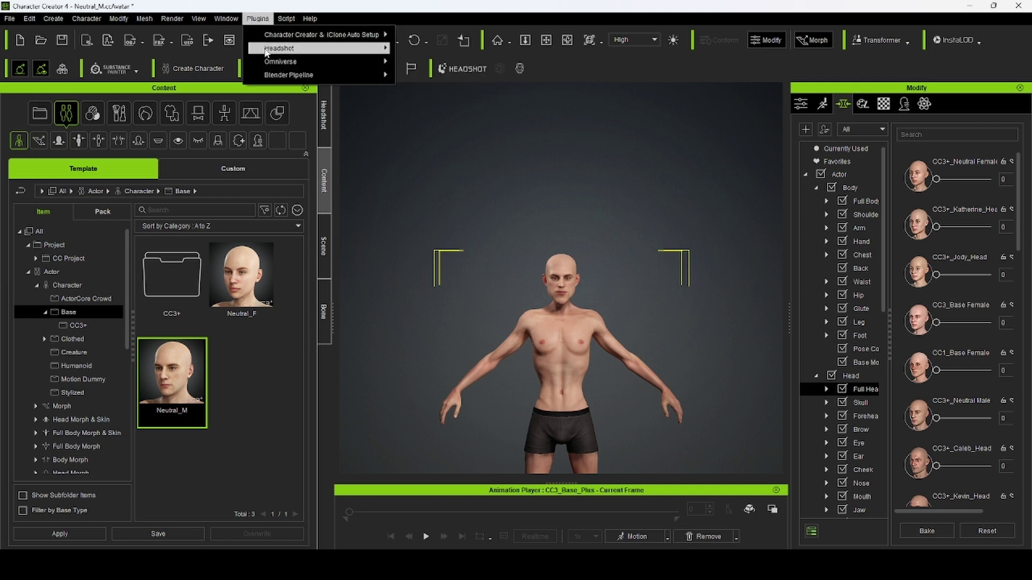
mouse_move(275, 81)
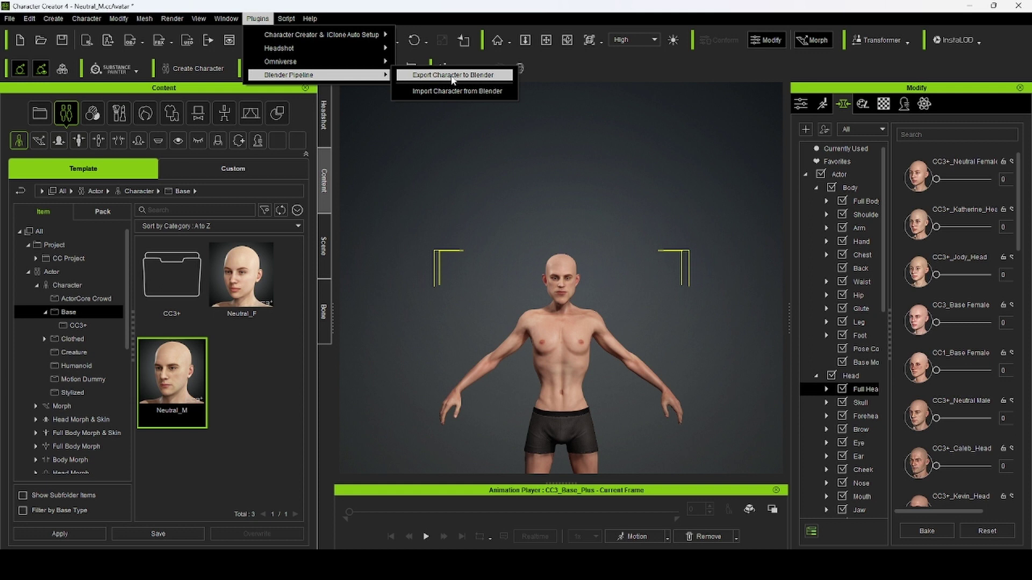
left_click(452, 80)
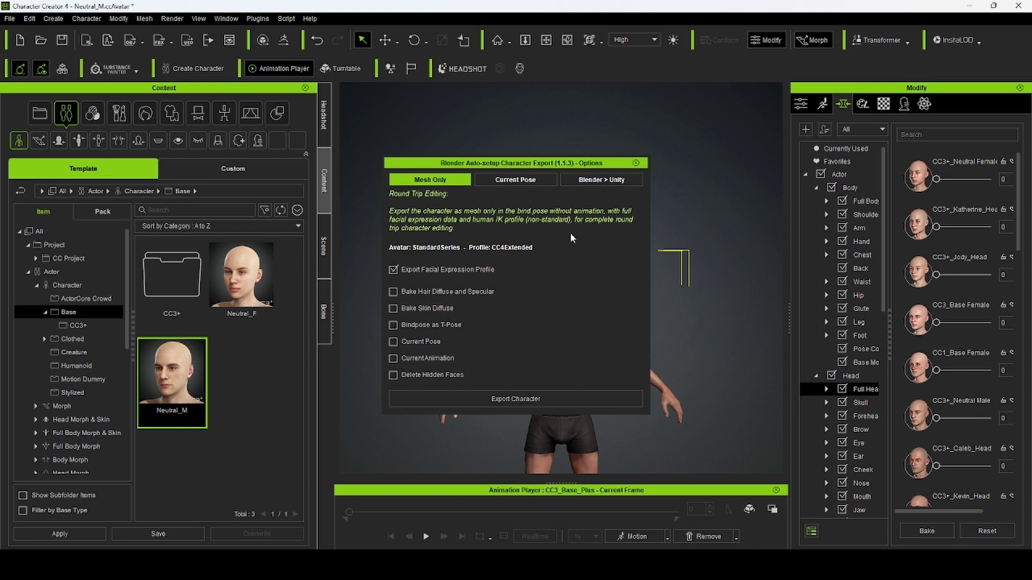
left_click(531, 179)
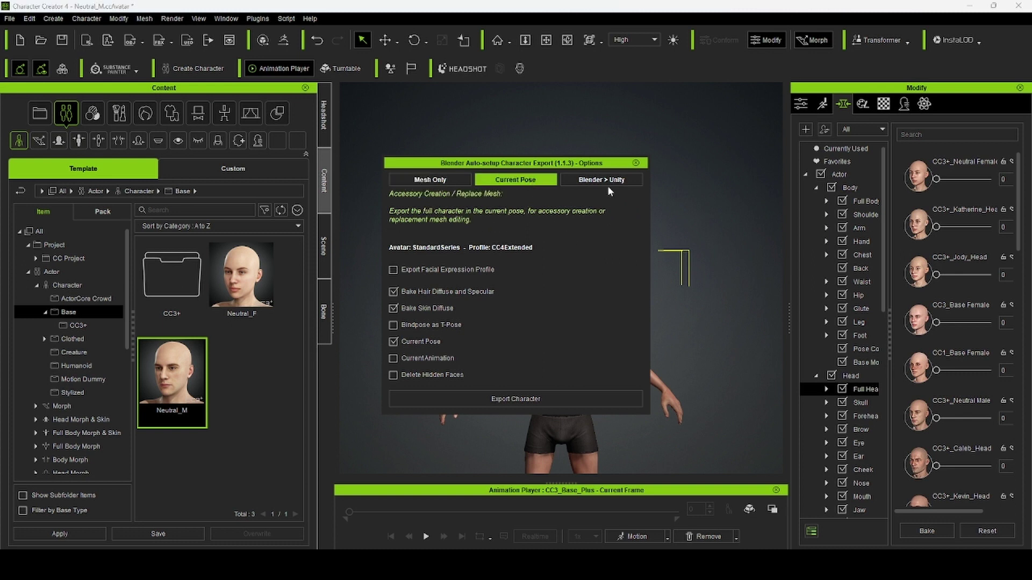
left_click(604, 181)
left_click(527, 183)
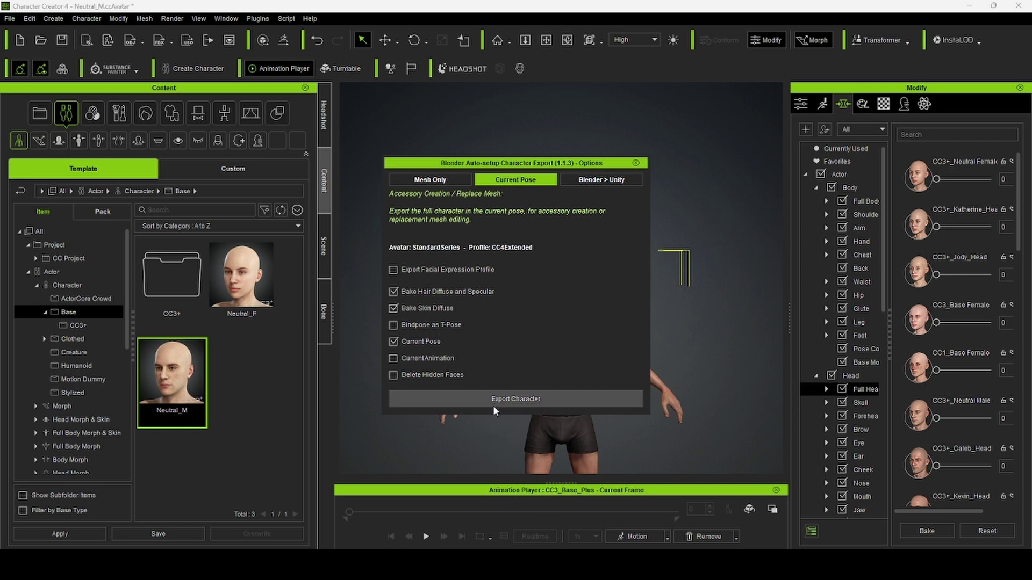
Step: Export the character as an FBX file named "morph test"
left_click(513, 401)
type("morph test")
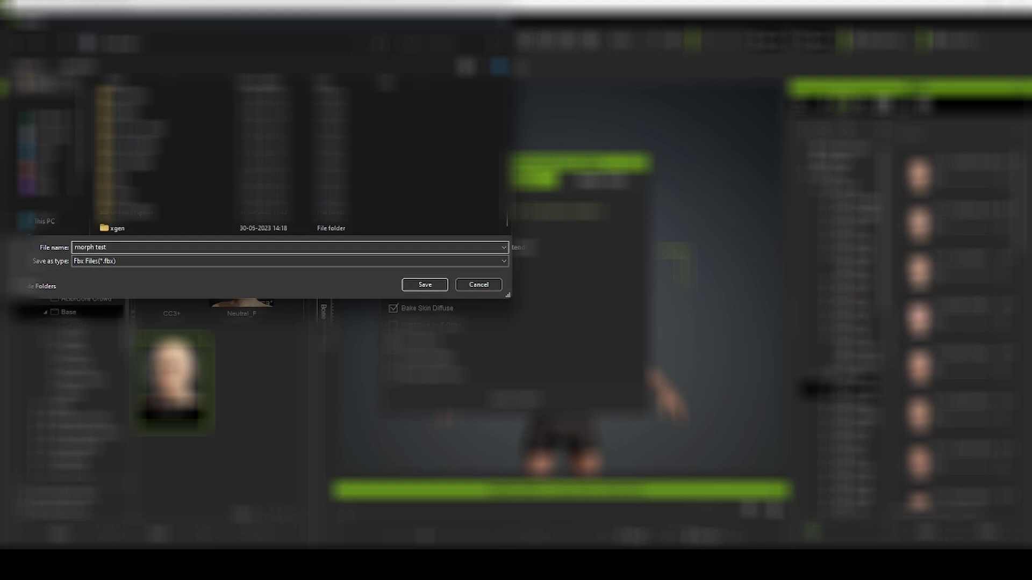
left_click(422, 284)
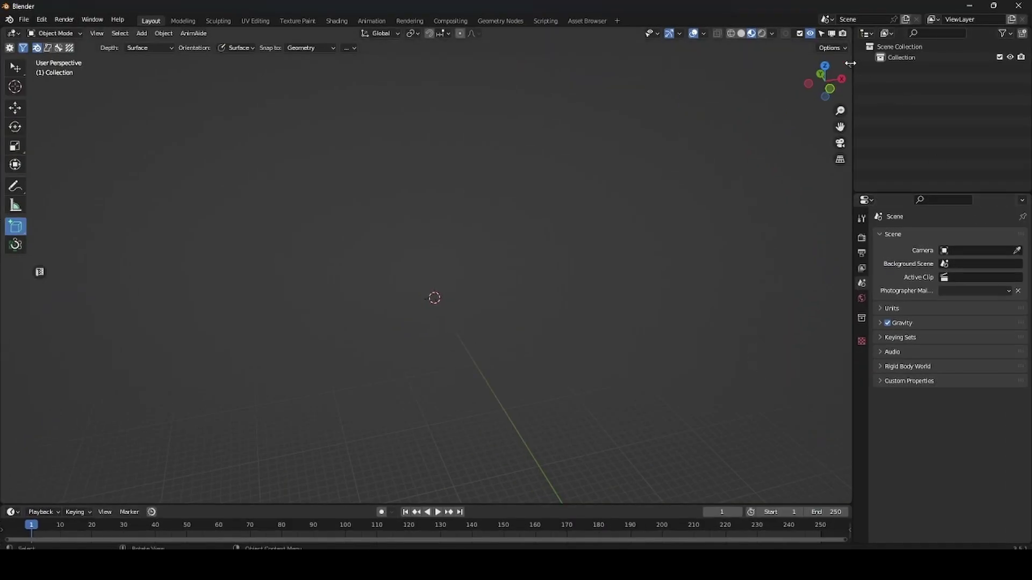
Step: Import the character file "morph test.fbx" through the CC/iC Pipeline
left_click(848, 66)
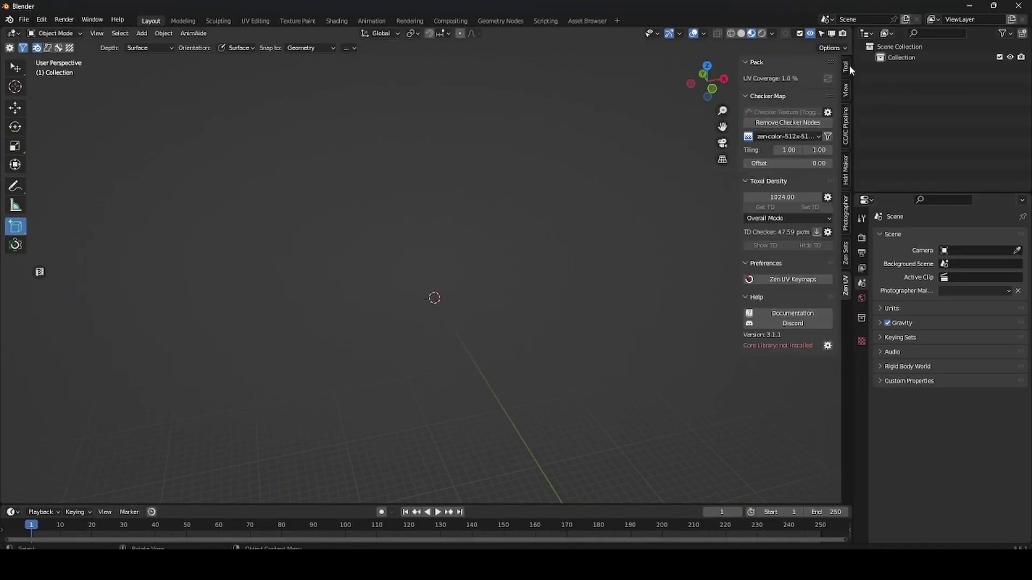
left_click(846, 140)
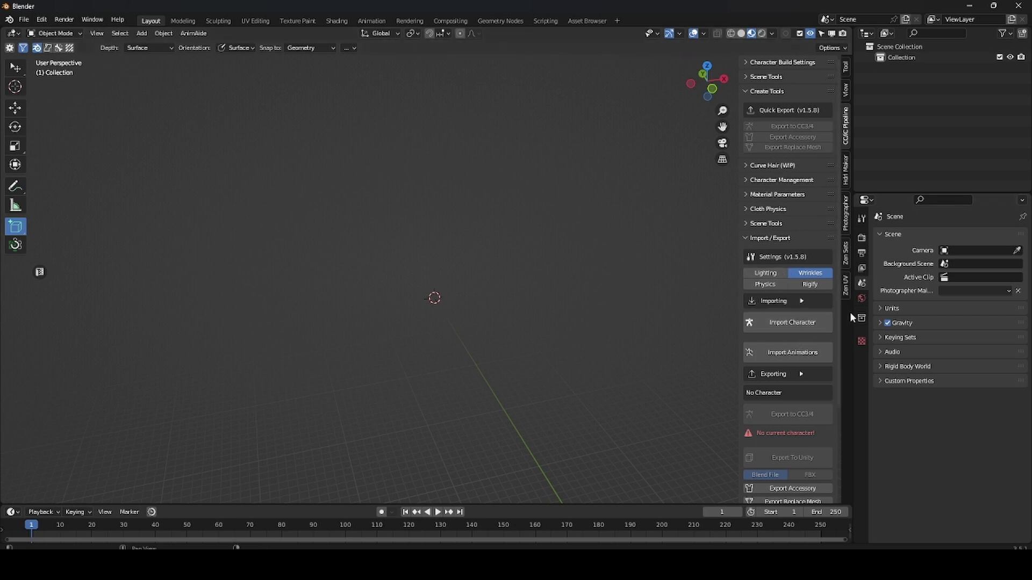
left_click(794, 324)
left_click(392, 365)
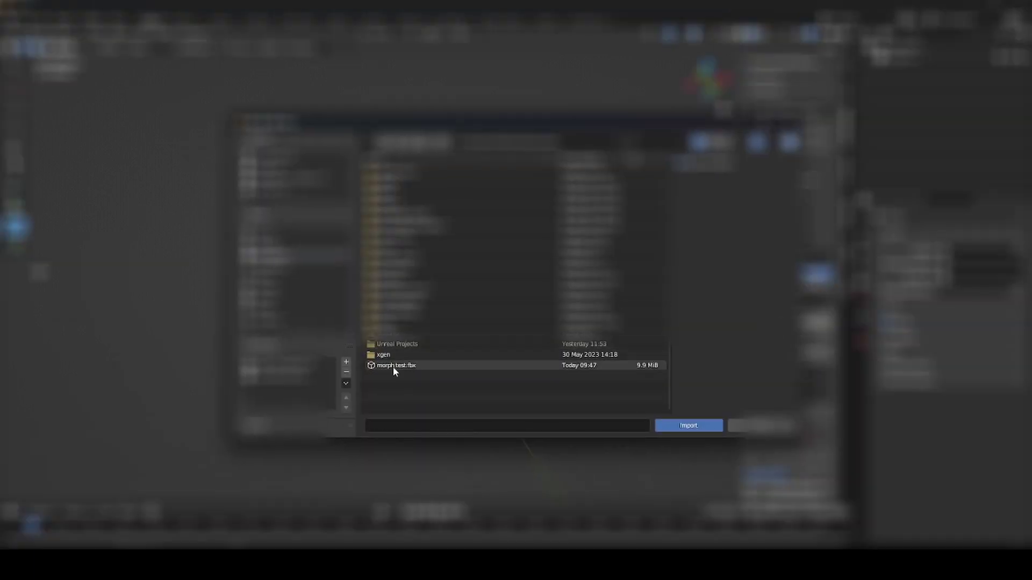
left_click(672, 425)
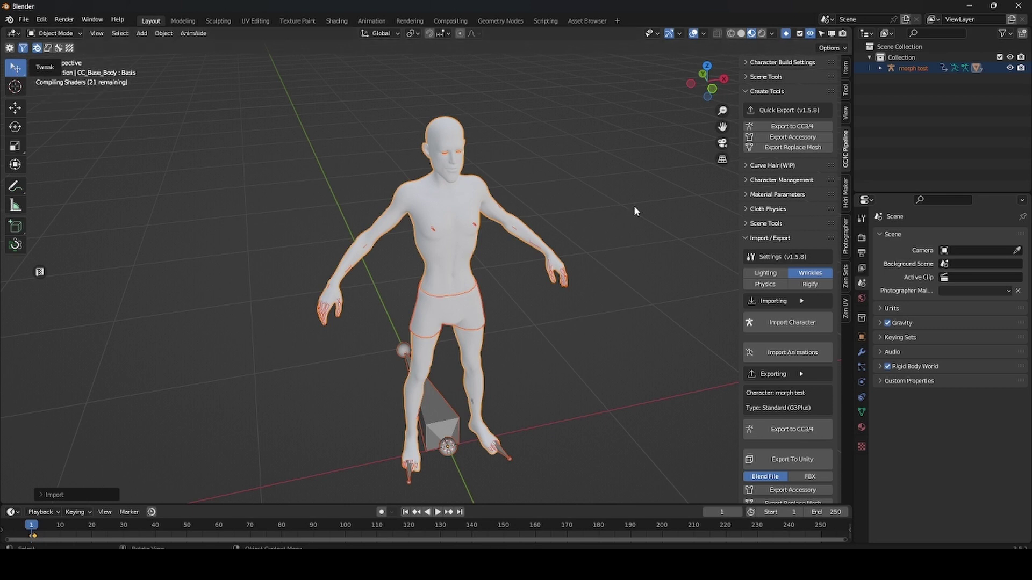
Step: Display the imported character's head and torso in wireframe shading
key("KP_1")
key("KP_Decimal")
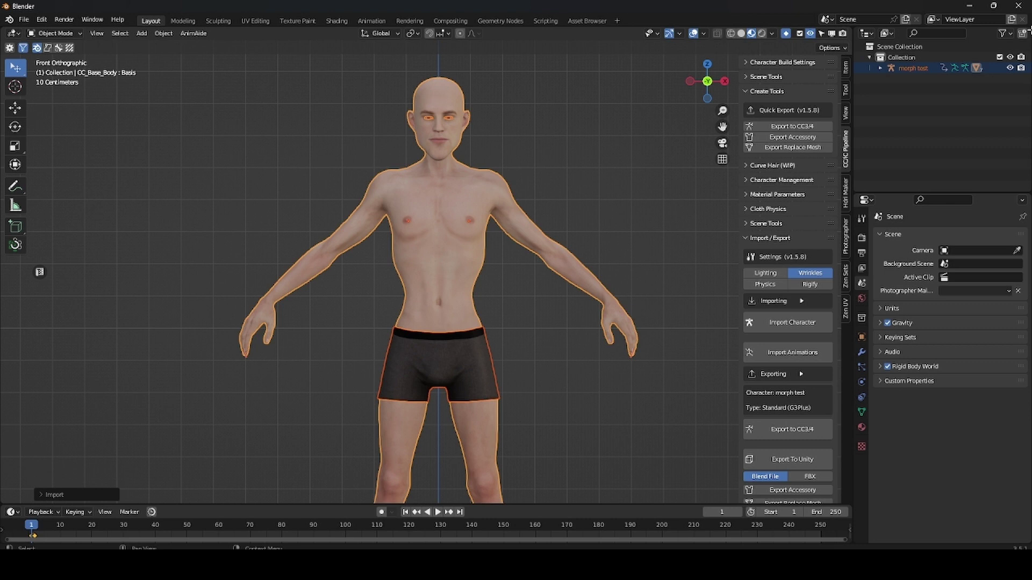
scroll(526, 172, "up", 3)
middle_click_drag(527, 172, 584, 139)
scroll(528, 176, "up", 2)
left_click(730, 34)
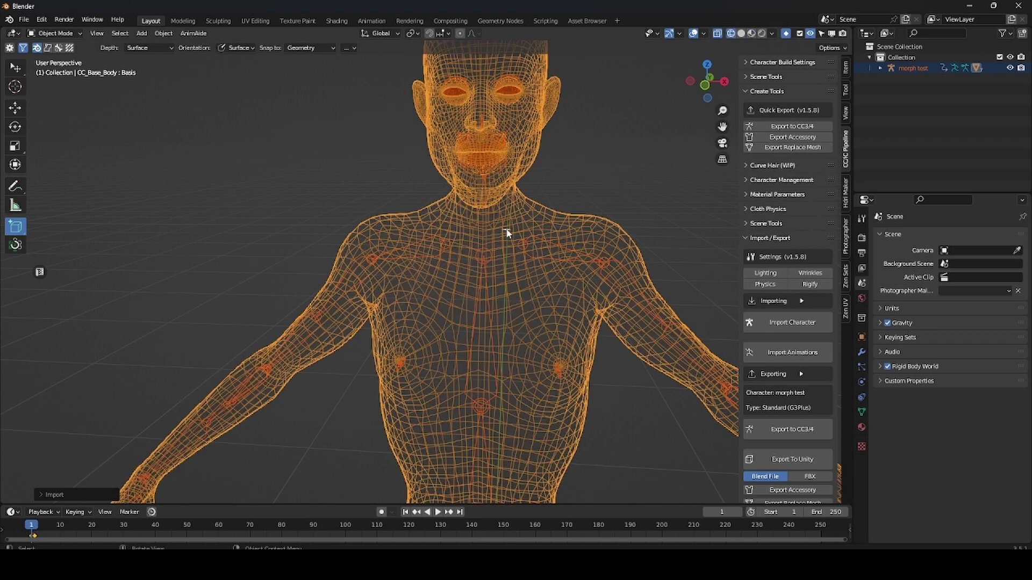
Step: Select only the character's body mesh and switch it to Sculpt Mode
left_click(12, 69)
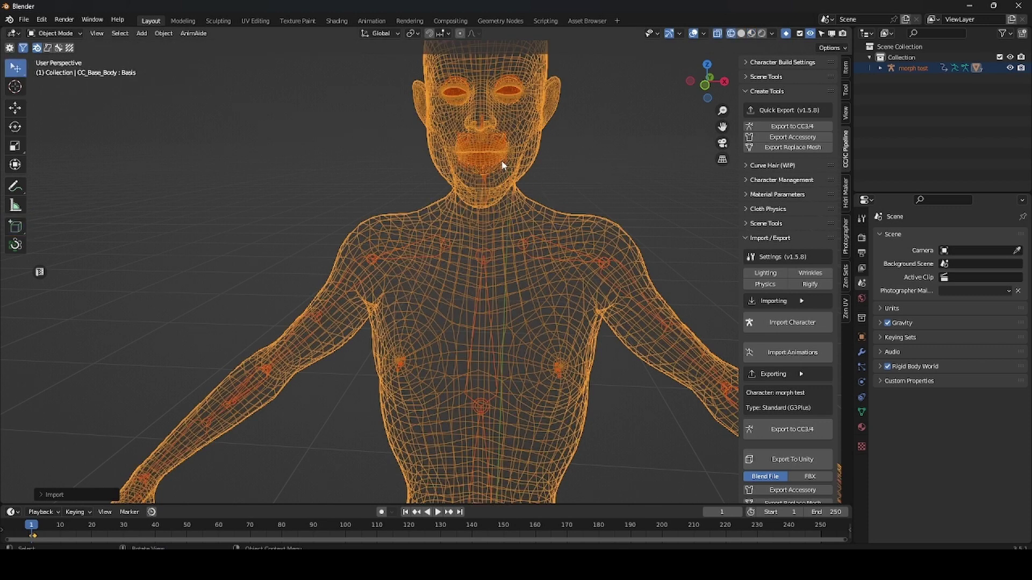
left_click(526, 156)
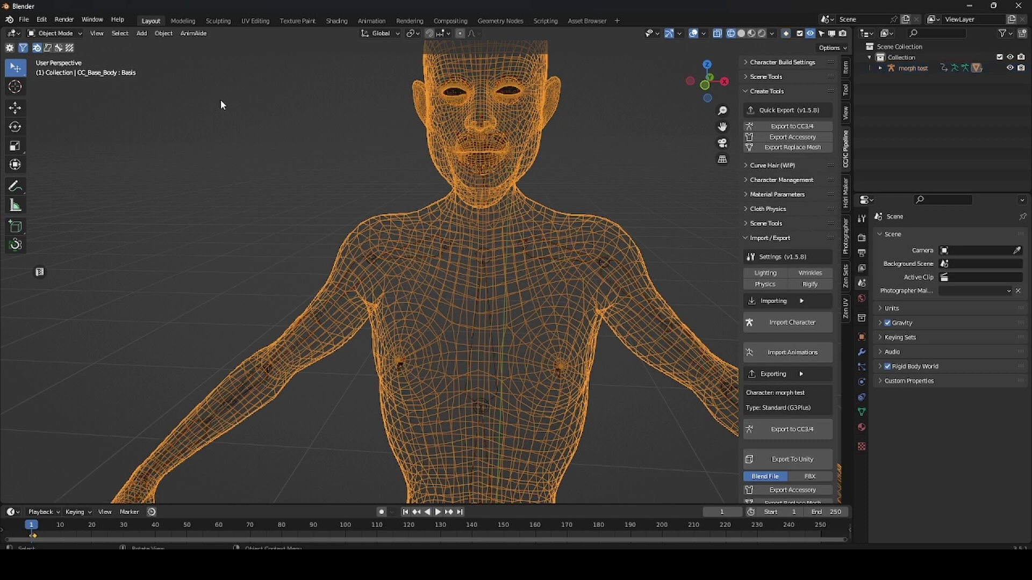
left_click(70, 33)
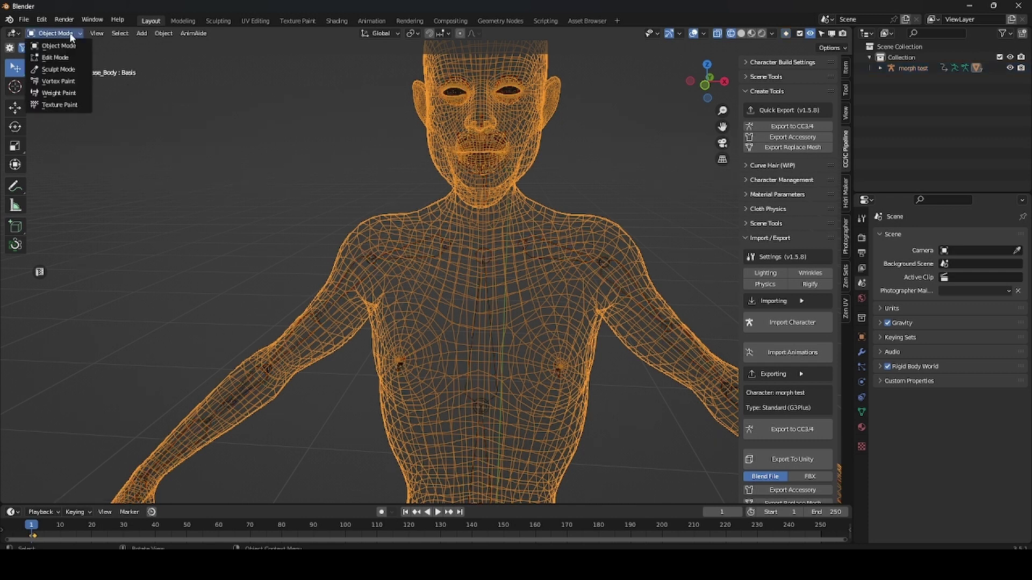
left_click(59, 69)
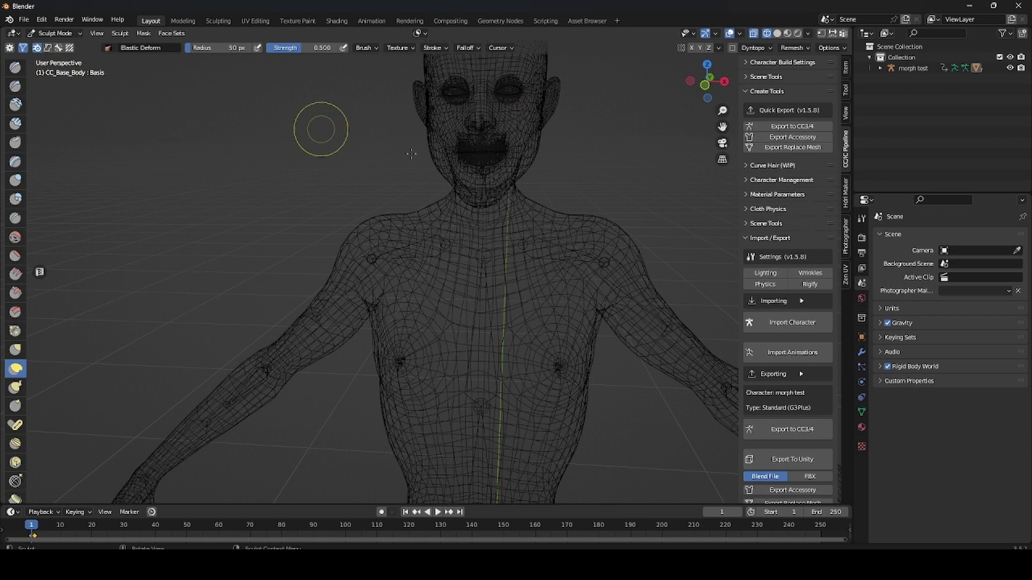
Step: Draw a Lasso Mask around the character's mouth and check the masked area in solid shading
mouse_move(473, 153)
left_mouse_down()
mouse_move(468, 145)
mouse_move(466, 156)
left_mouse_up()
mouse_move(27, 346)
left_mouse_down()
mouse_move(80, 338)
mouse_move(41, 335)
left_mouse_up()
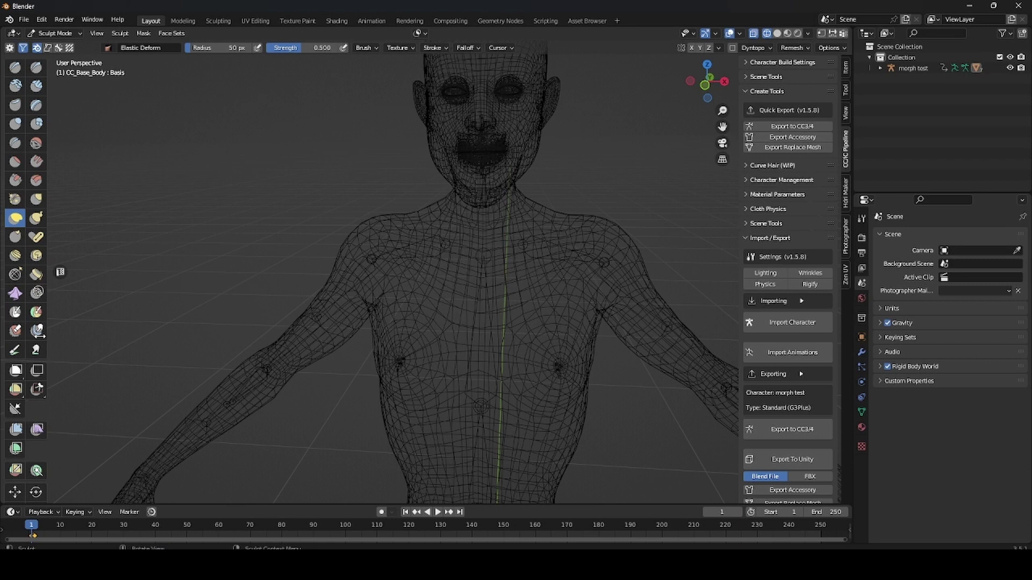
left_click(16, 370)
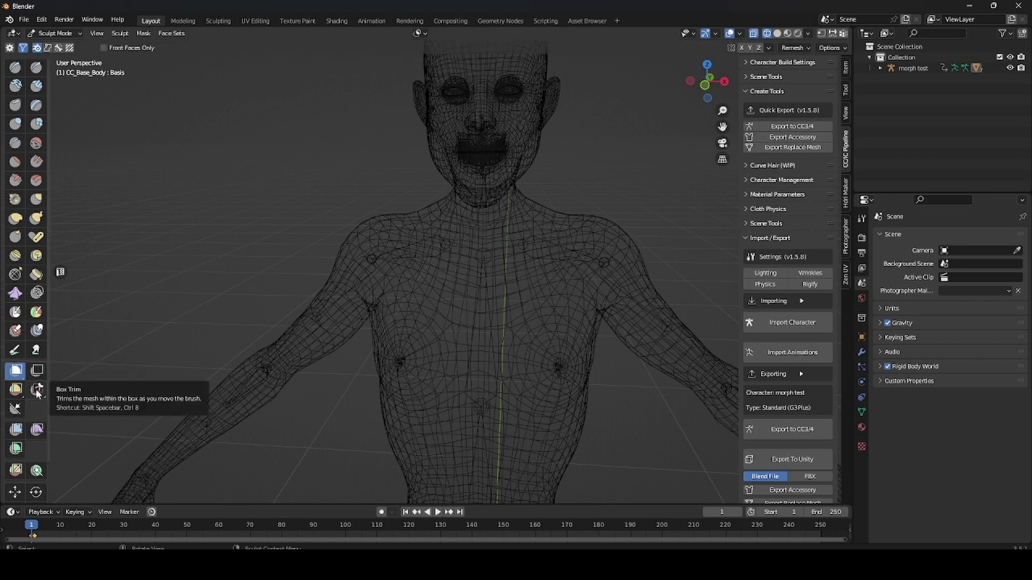
left_click(16, 379)
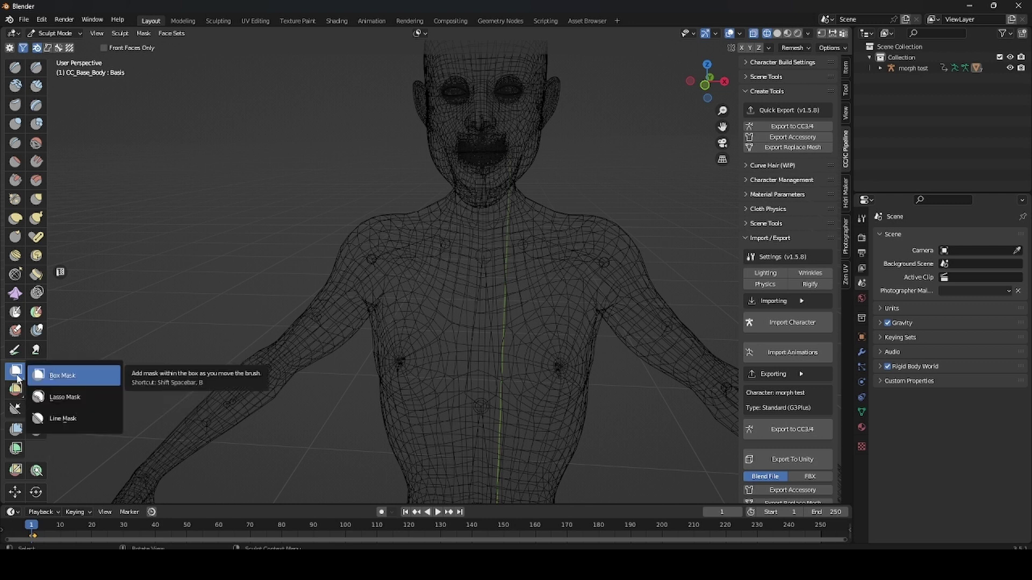
left_click(53, 397)
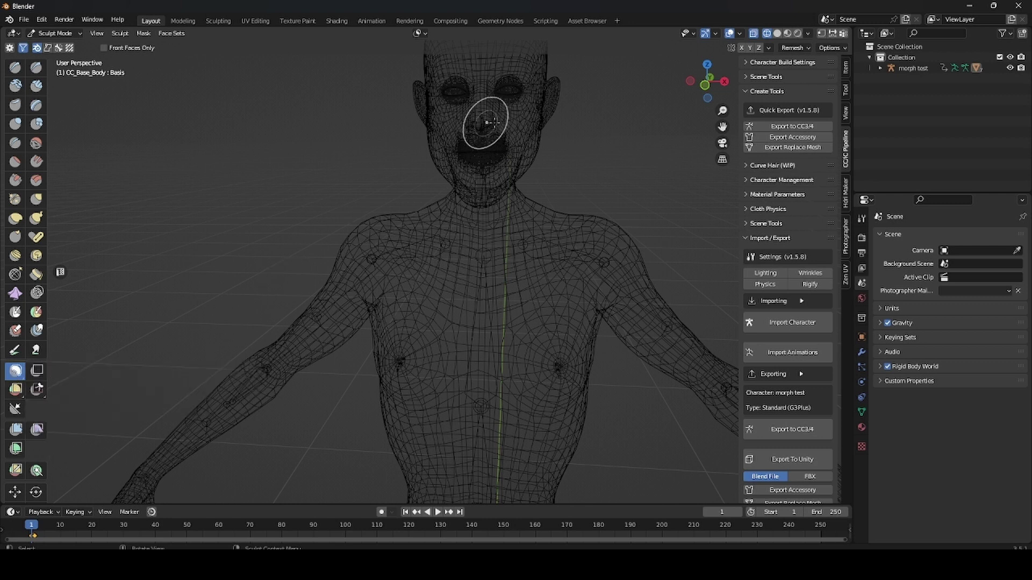
mouse_move(496, 128)
left_mouse_down()
mouse_move(451, 127)
mouse_move(448, 153)
mouse_move(467, 171)
mouse_move(513, 161)
mouse_move(491, 129)
left_mouse_up()
left_click(778, 34)
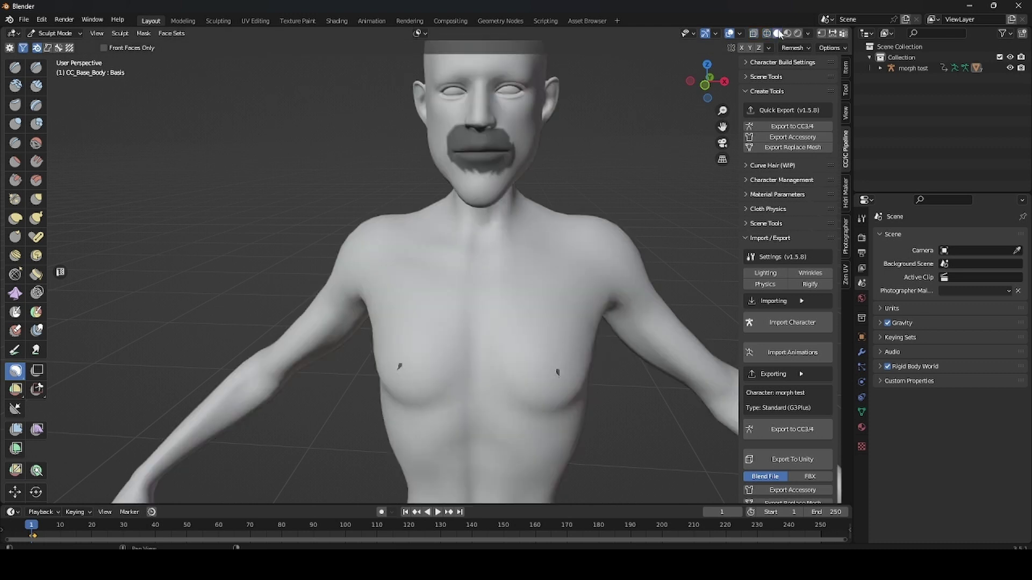
Step: Return to wireframe with X mirroring on, set the Elastic Deform radius to 94 px and pull the chin downward
left_click(767, 34)
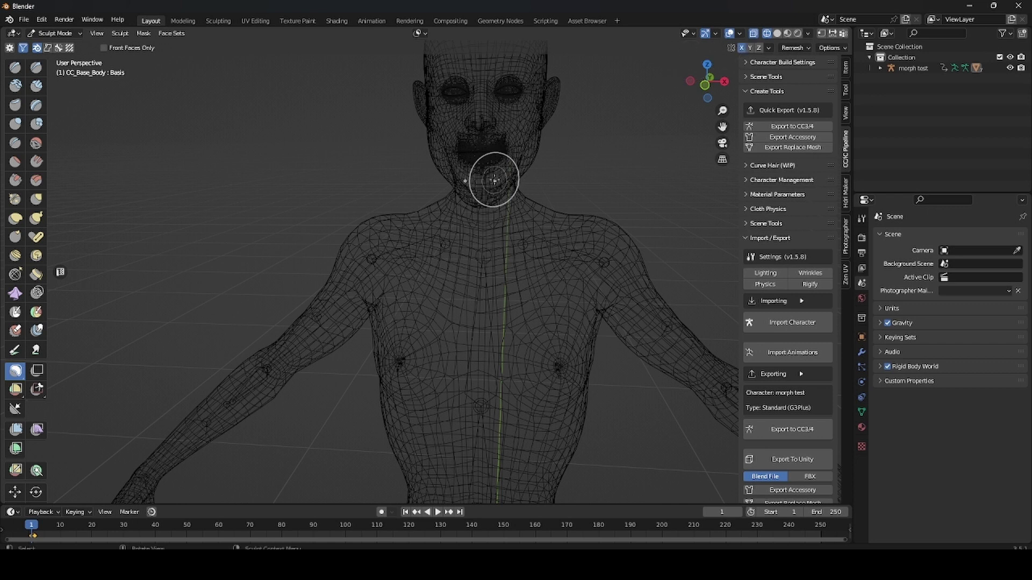
left_click(16, 218)
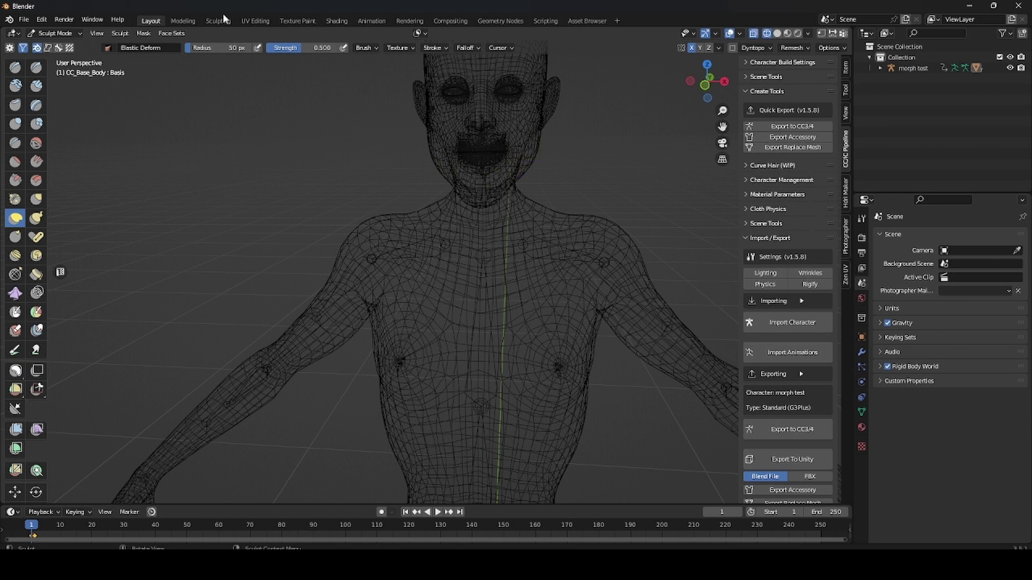
left_click_drag(190, 50, 199, 50)
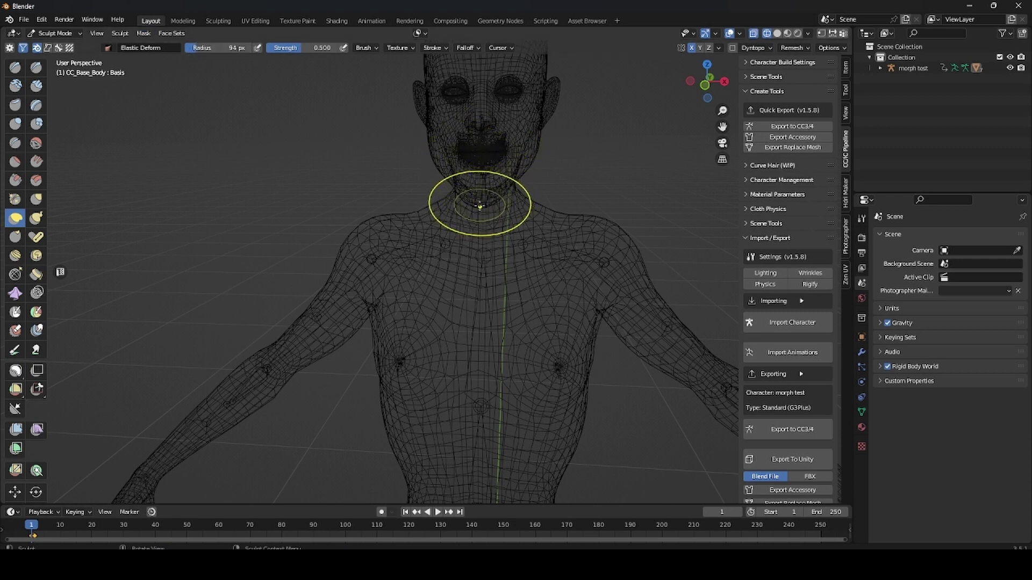
left_click_drag(479, 205, 479, 240)
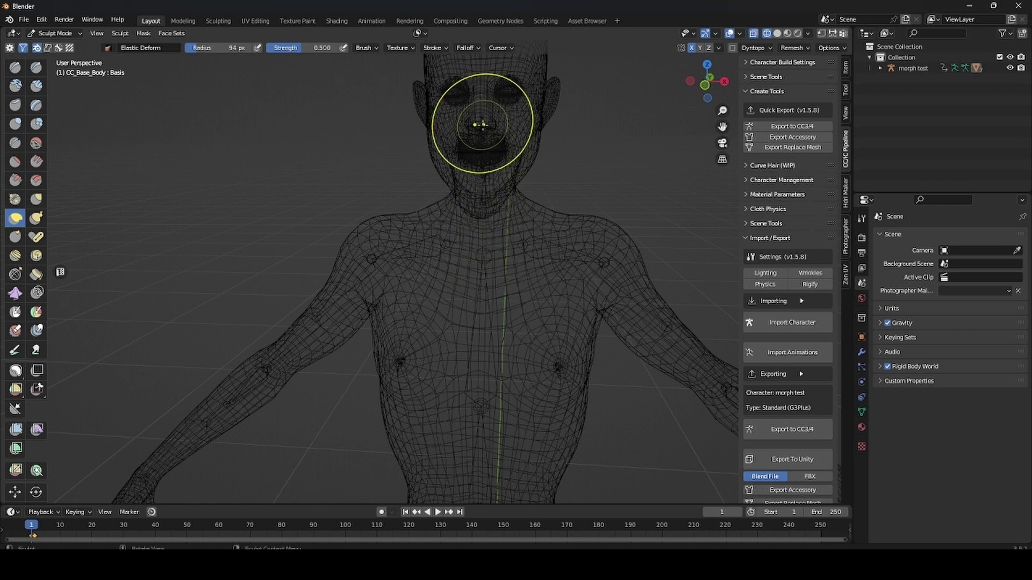
left_click_drag(479, 115, 478, 116)
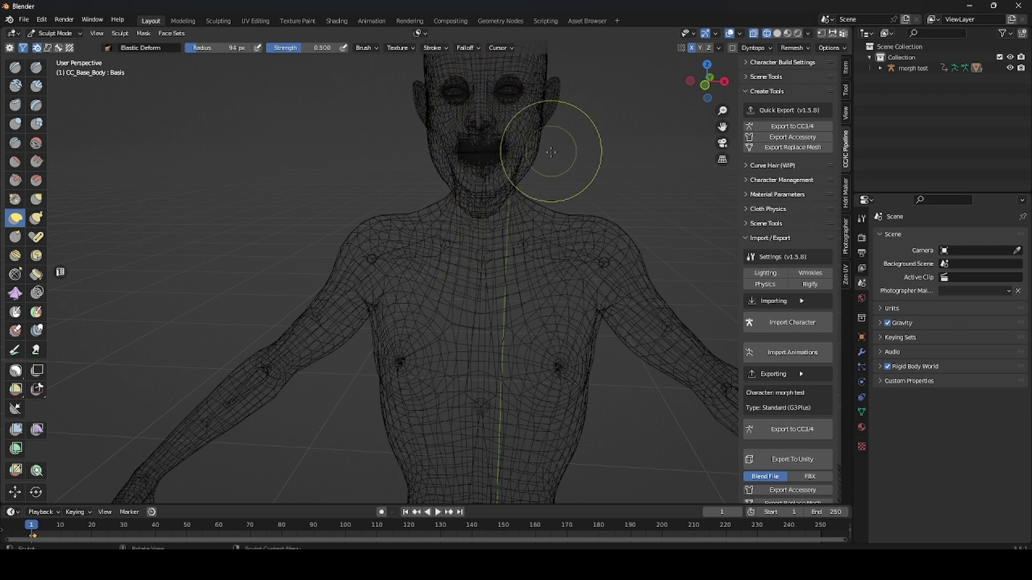
Step: Narrow the jaw and cheeks by pulling their sides inward with Elastic Deform
mouse_move(528, 162)
left_mouse_down()
mouse_move(533, 177)
mouse_move(485, 184)
mouse_move(484, 218)
left_mouse_up()
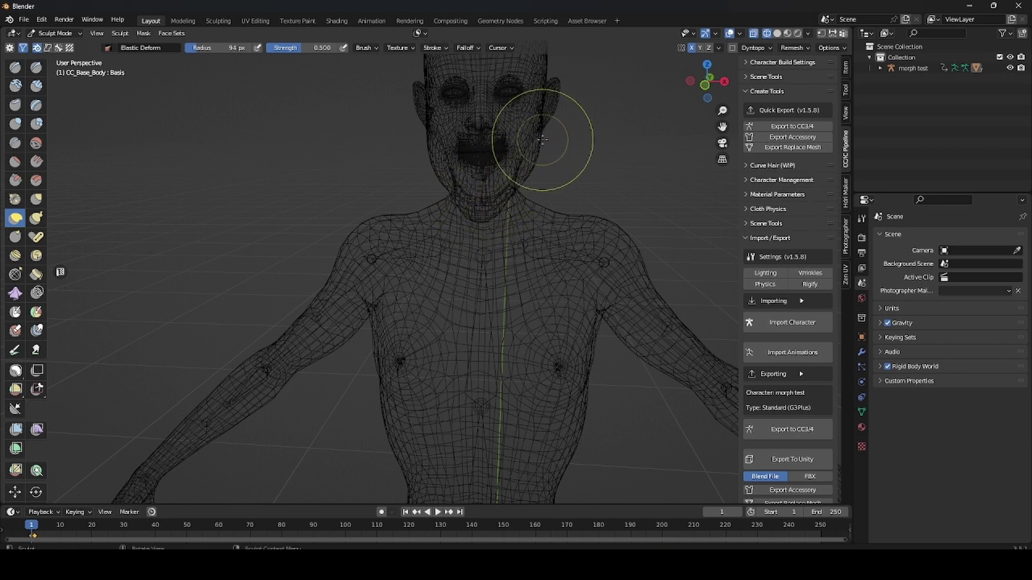
mouse_move(543, 132)
left_mouse_down()
mouse_move(529, 141)
mouse_move(529, 159)
mouse_move(505, 165)
left_mouse_up()
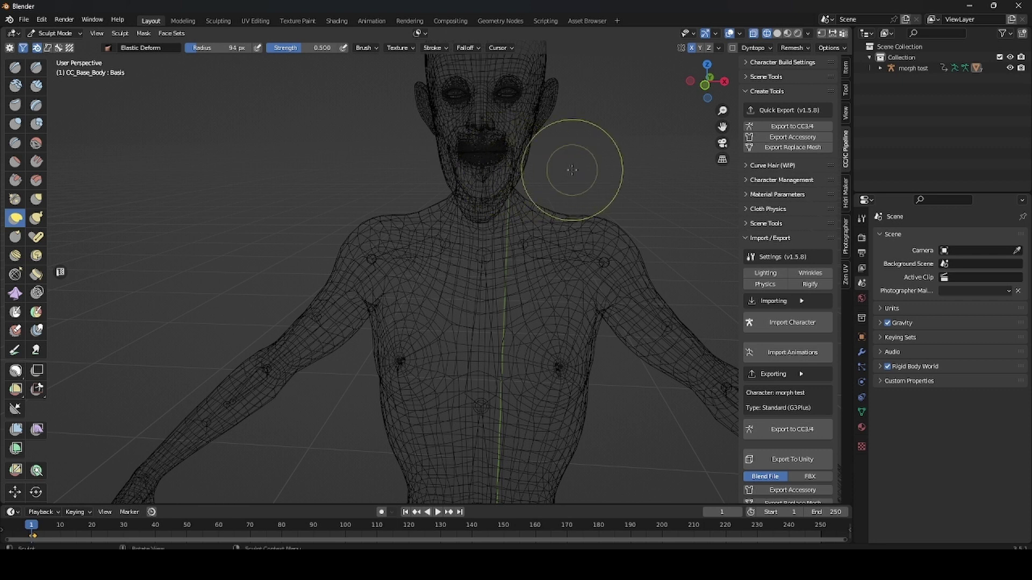
mouse_move(568, 172)
middle_mouse_down()
mouse_move(505, 172)
mouse_move(579, 176)
middle_mouse_up()
left_click_drag(579, 176, 538, 184)
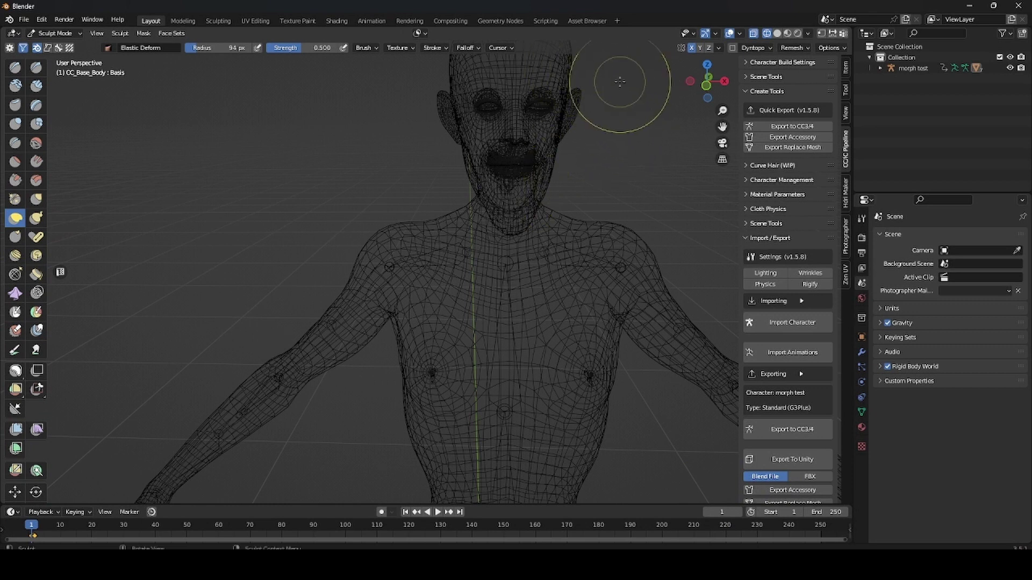
middle_click_drag(620, 82, 615, 131)
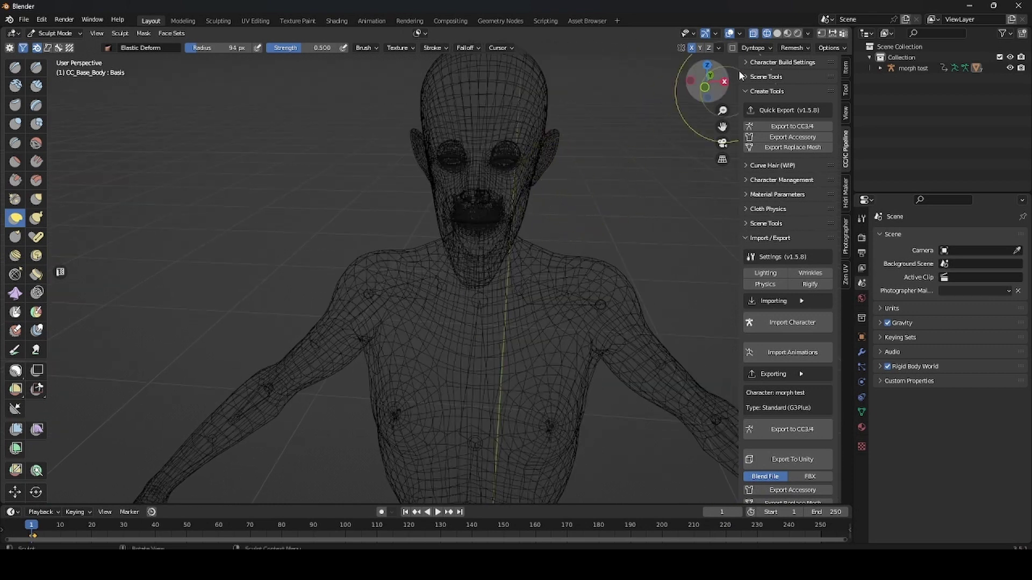
Step: Switch to solid shading and draw a Lasso Mask around the character's eyes
left_click(777, 33)
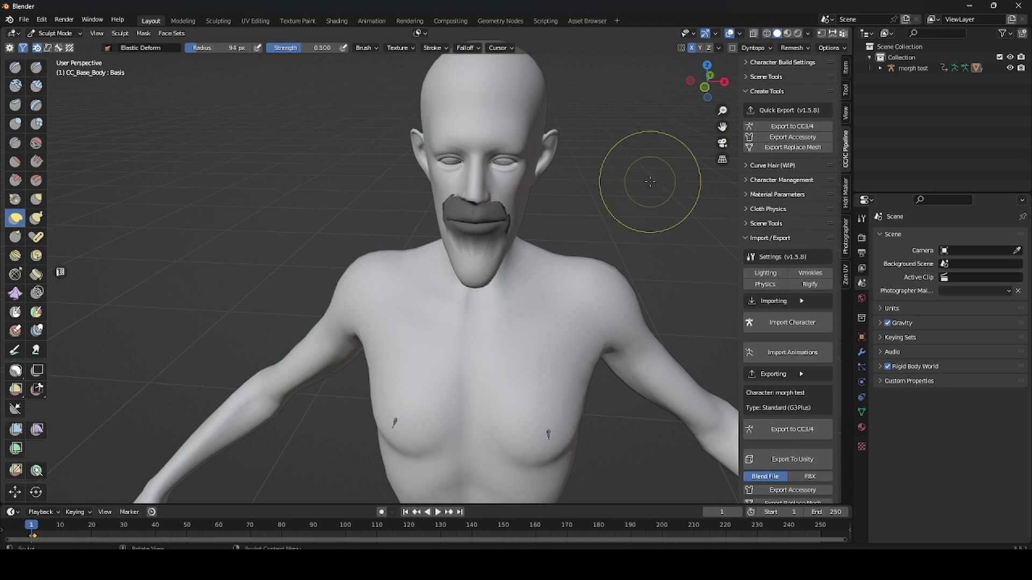
middle_click_drag(645, 184, 654, 172)
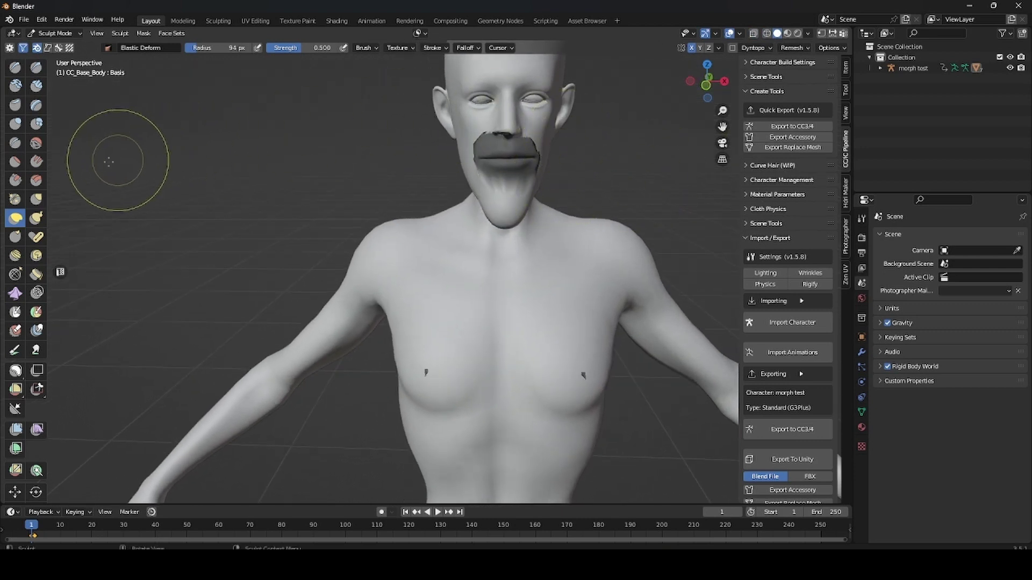
left_click(16, 372)
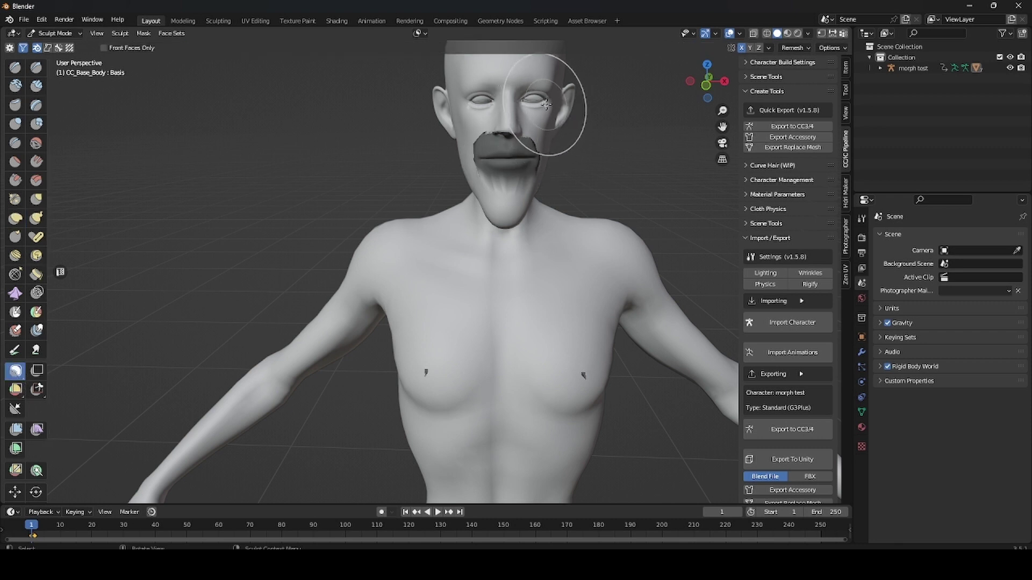
mouse_move(552, 98)
left_mouse_down()
mouse_move(510, 84)
mouse_move(462, 102)
left_mouse_up()
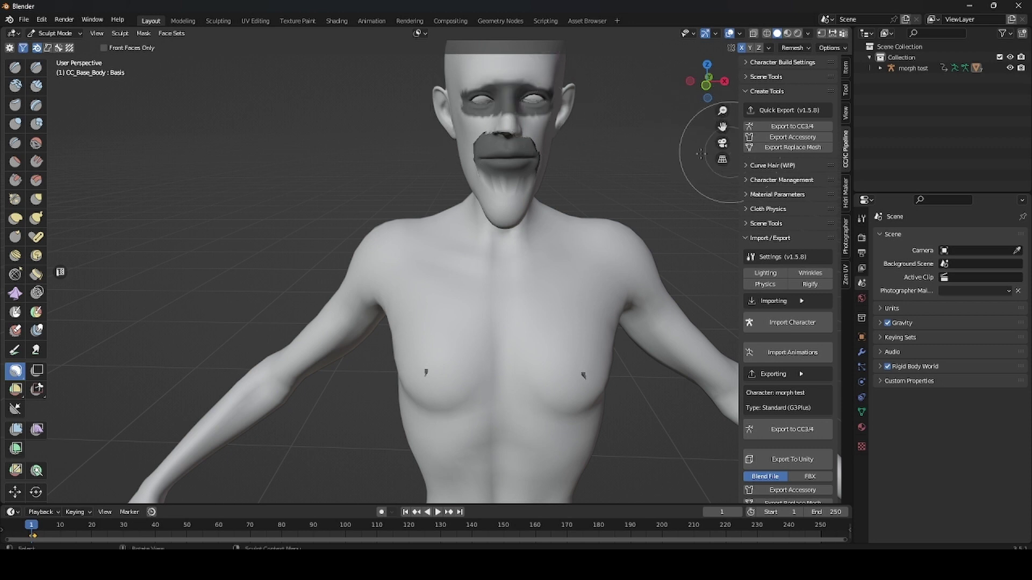
Step: Set the Elastic Deform radius to 43 px and pull the nose tip outward and down to lengthen the nose
left_click_drag(701, 154, 596, 155)
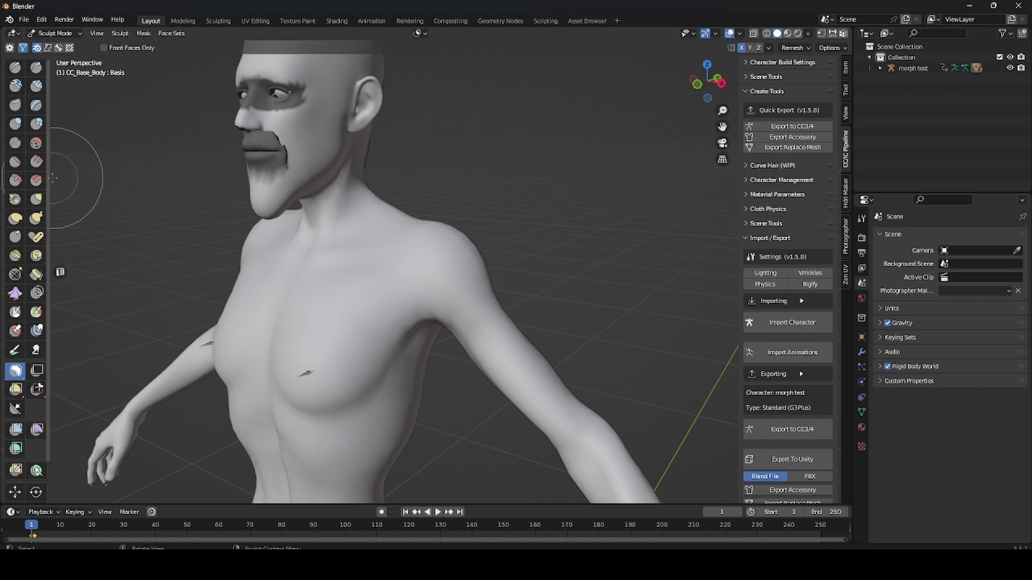
left_click(17, 219)
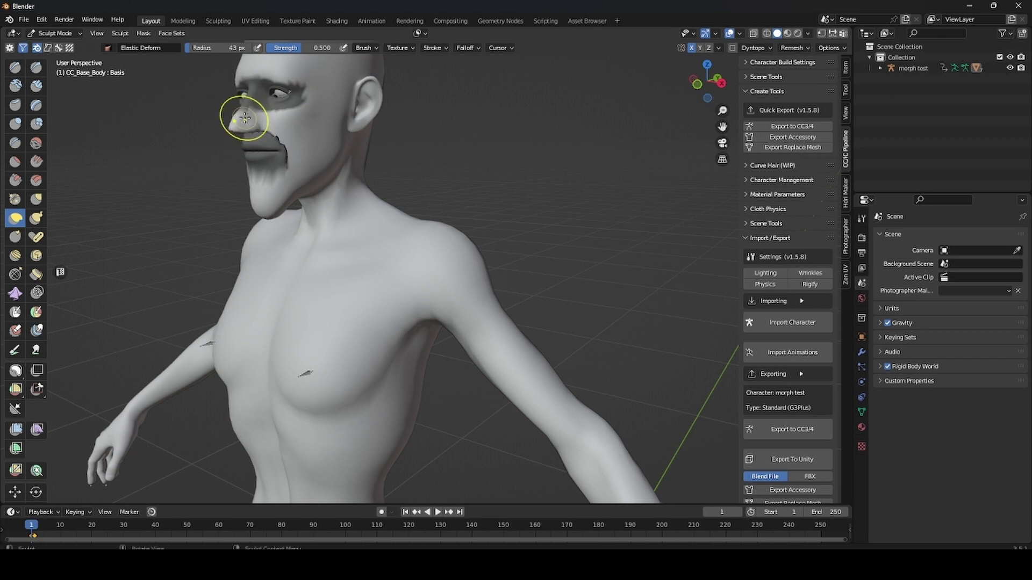
mouse_move(245, 117)
left_mouse_down()
mouse_move(236, 126)
mouse_move(253, 161)
mouse_move(248, 126)
left_mouse_up()
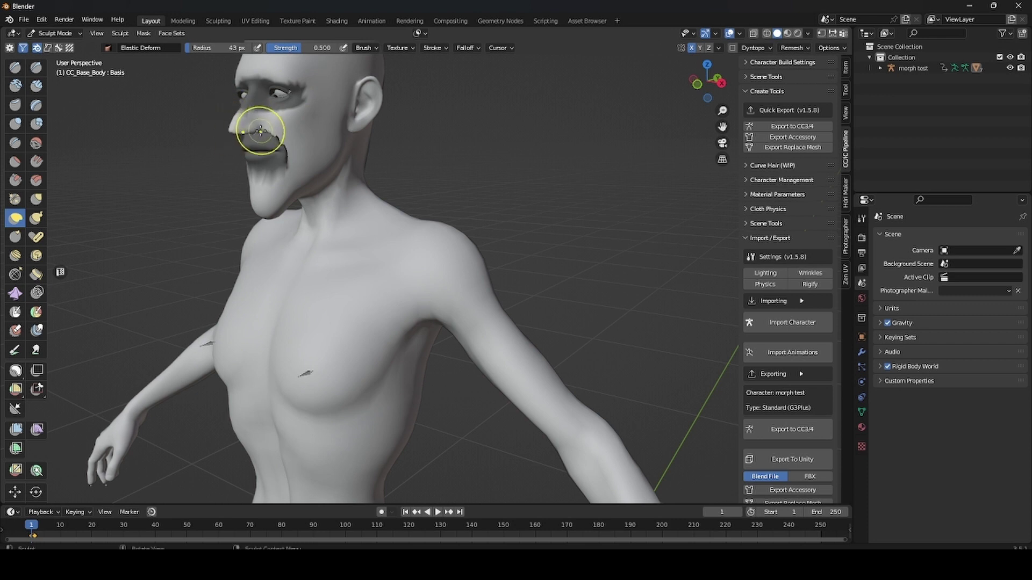
key("b")
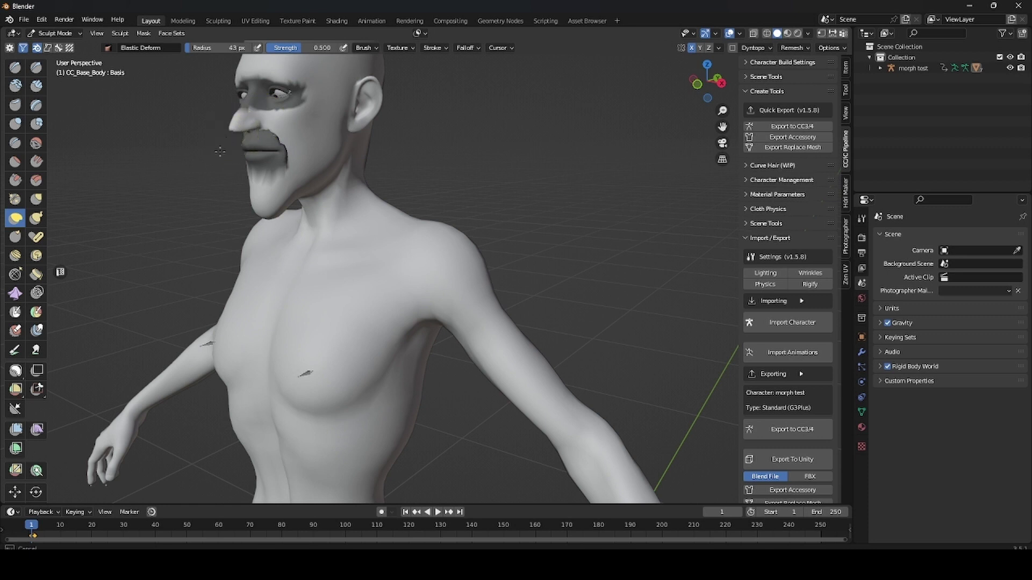
mouse_move(220, 152)
left_mouse_down()
mouse_move(237, 129)
mouse_move(221, 147)
left_mouse_up()
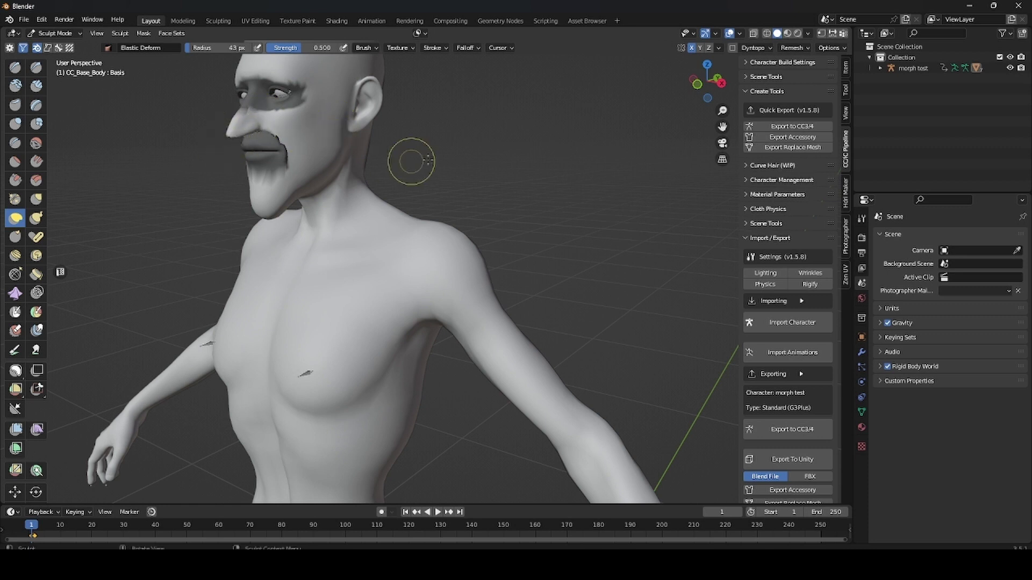
Step: Reshape and enlarge the character's ears with Elastic Deform strokes, working from the side and the front
mouse_move(410, 161)
middle_mouse_down()
mouse_move(507, 159)
mouse_move(472, 161)
middle_mouse_up()
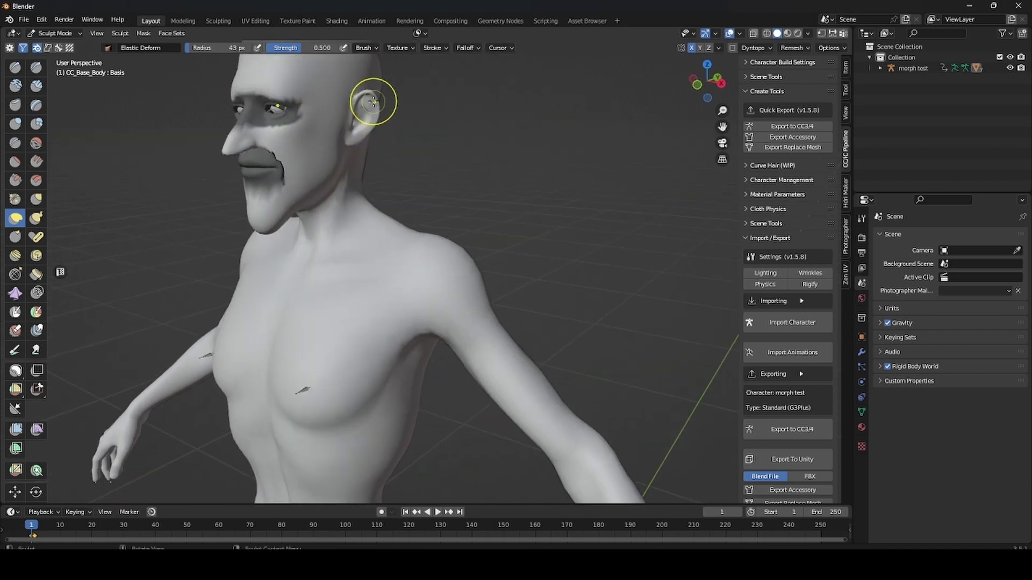
mouse_move(376, 105)
left_mouse_down()
mouse_move(398, 86)
mouse_move(375, 120)
left_mouse_up()
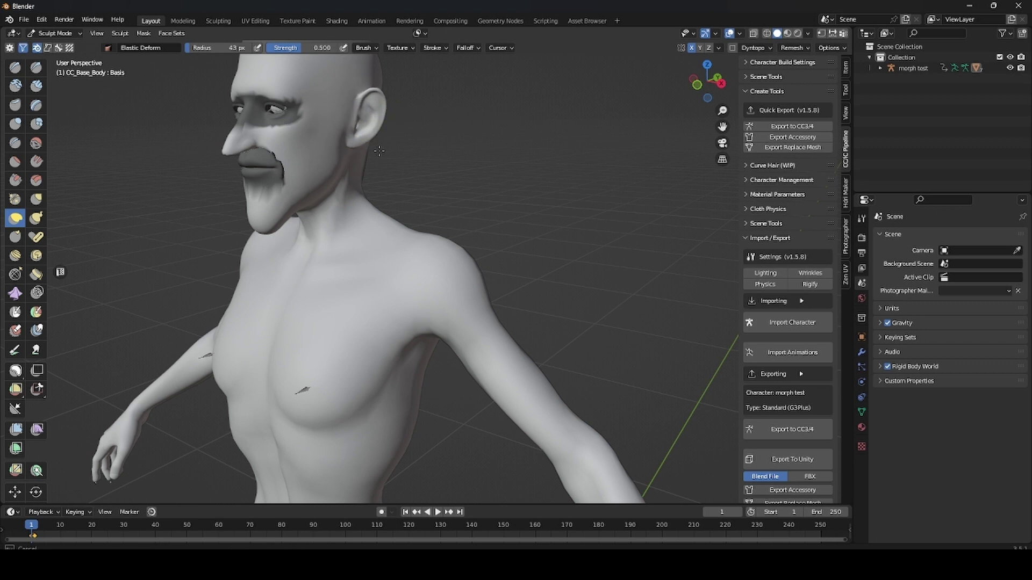
middle_click_drag(387, 161, 462, 150)
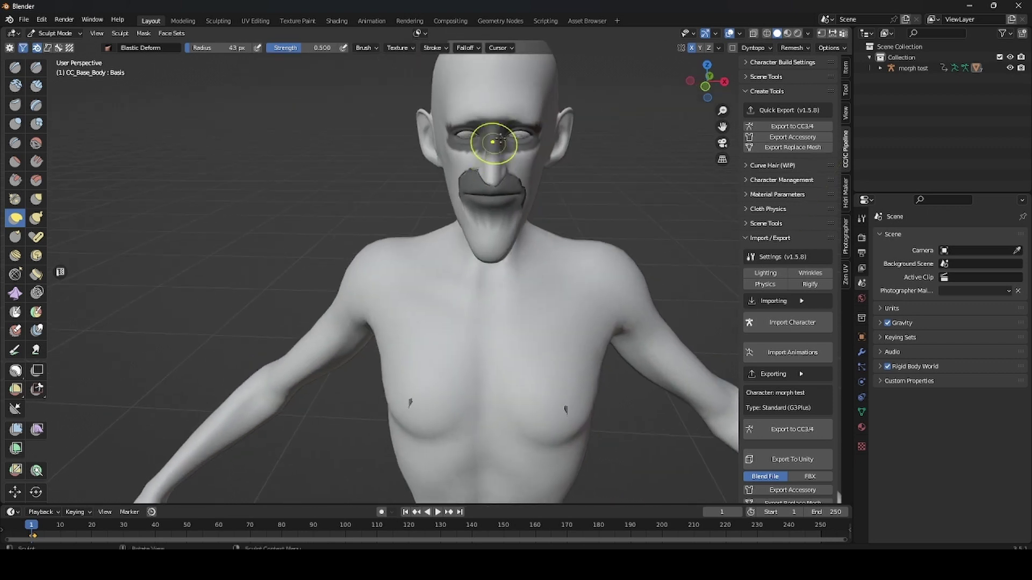
mouse_move(565, 166)
left_mouse_down()
mouse_move(559, 157)
mouse_move(554, 169)
mouse_move(570, 129)
left_mouse_up()
Step: Clear the sculpt mask and smooth out the jagged ridges around the mouth and chin
middle_click_drag(577, 120, 594, 172)
key("alt+m")
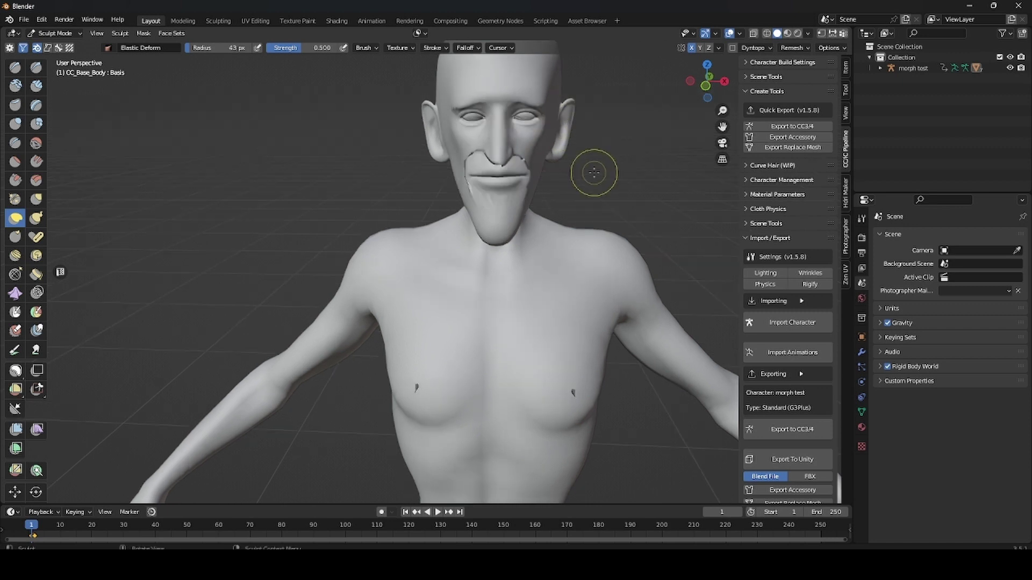
scroll(601, 174, "up", 2)
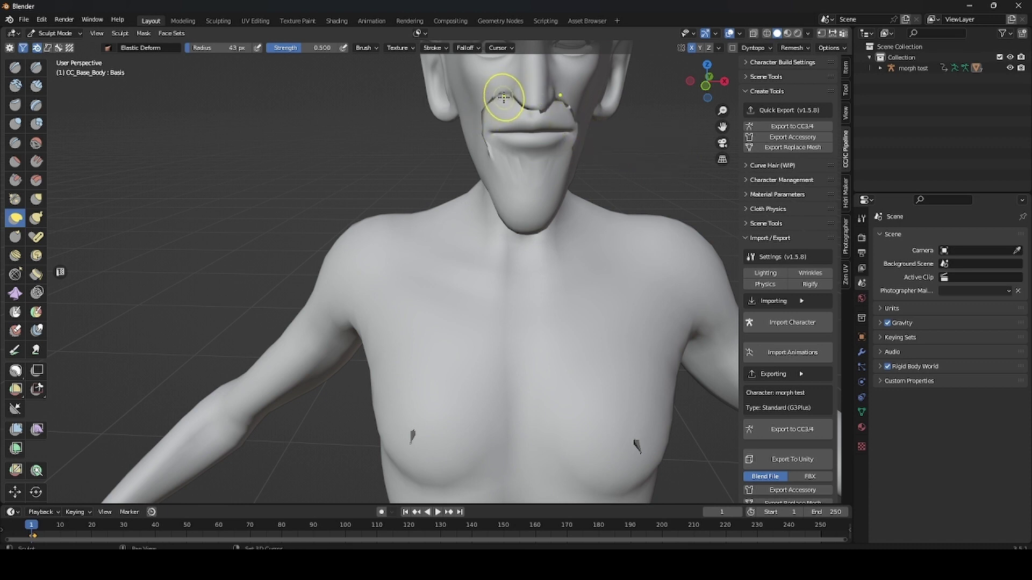
left_click_drag(503, 97, 488, 104)
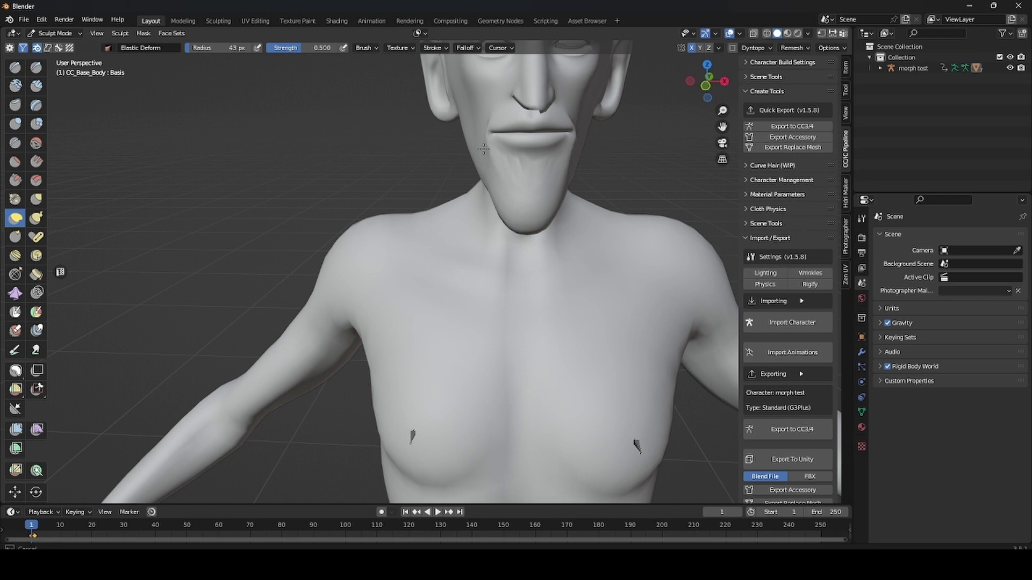
key("ctrl+z")
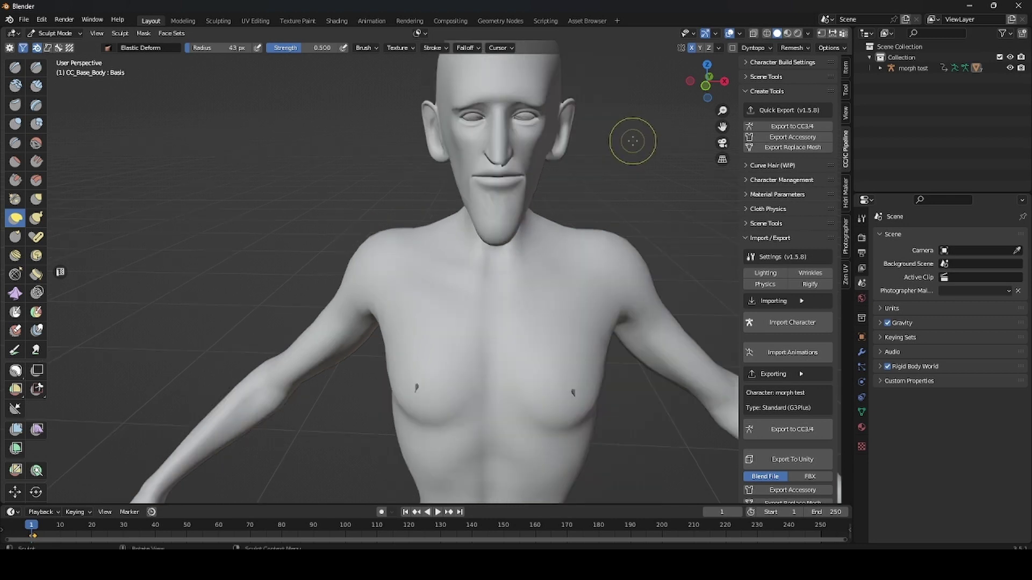
key("ctrl+z")
key("ctrl+shift+z")
key("ctrl+shift+z")
middle_click_drag(633, 139, 421, 201)
left_click_drag(415, 194, 416, 194)
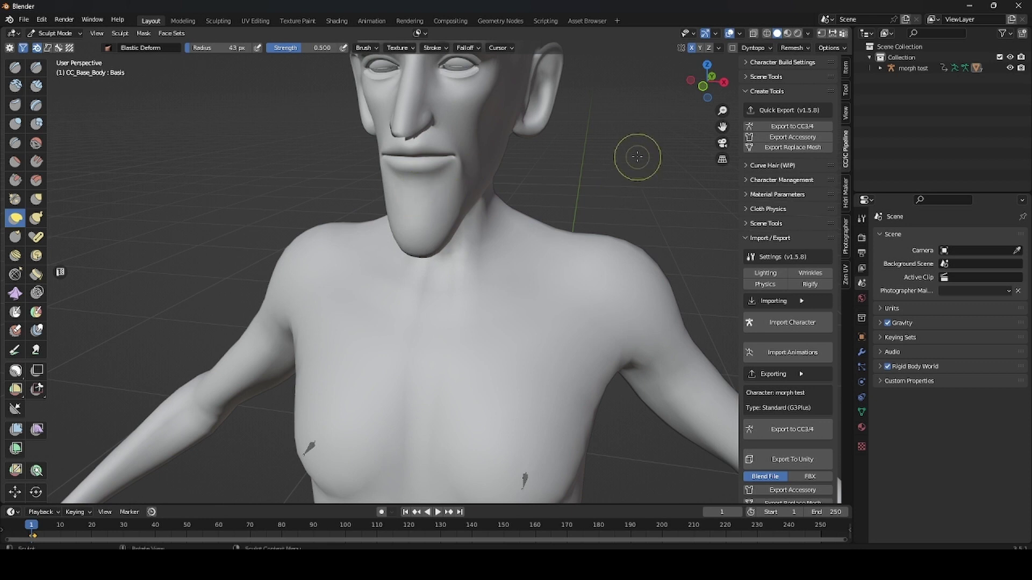
Step: Switch the viewport to Material Preview shading and examine the textured head and body from several angles
scroll(617, 166, "down", 4)
middle_click_drag(617, 167, 672, 150)
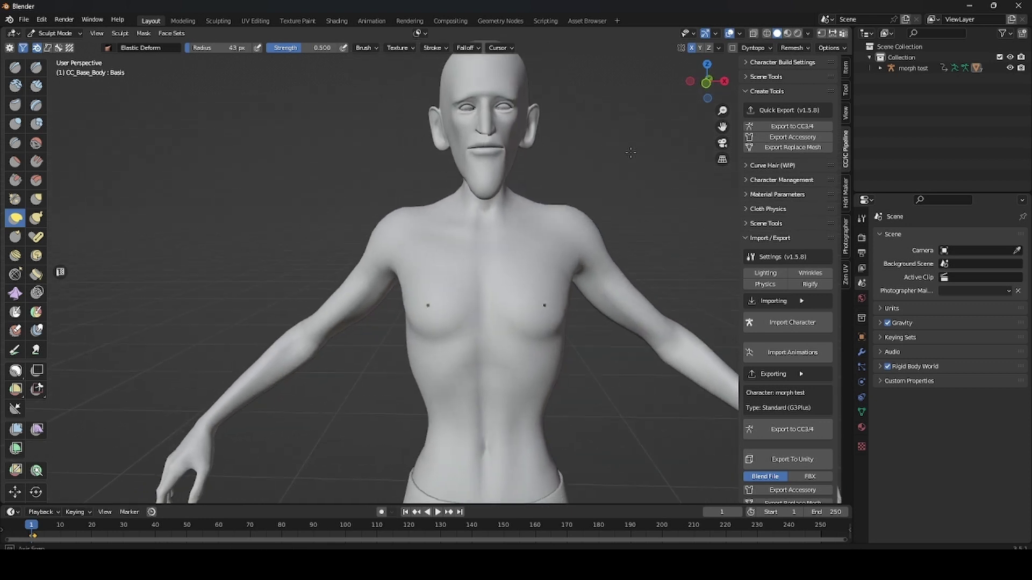
left_click(787, 33)
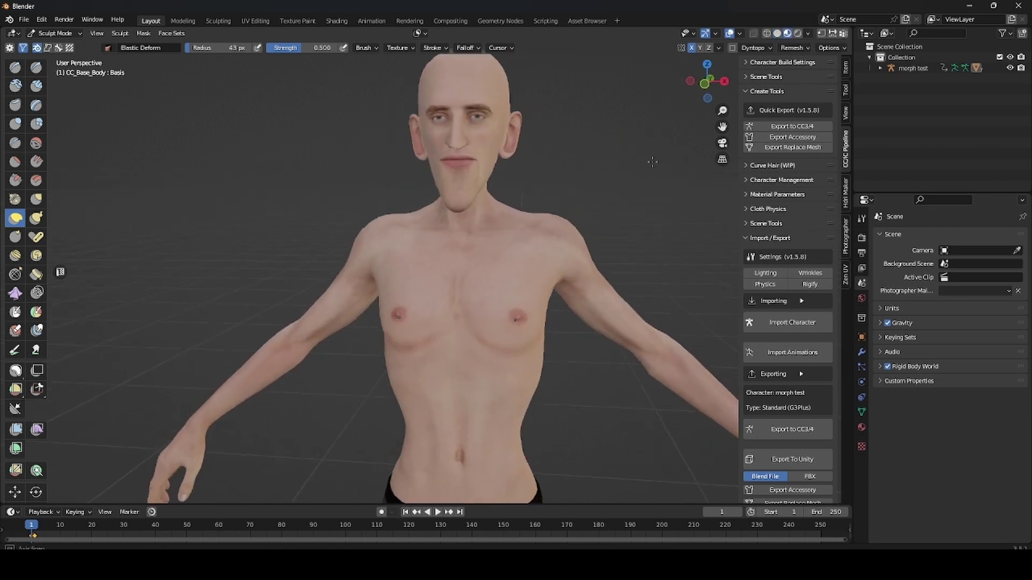
middle_click_drag(657, 162, 606, 161)
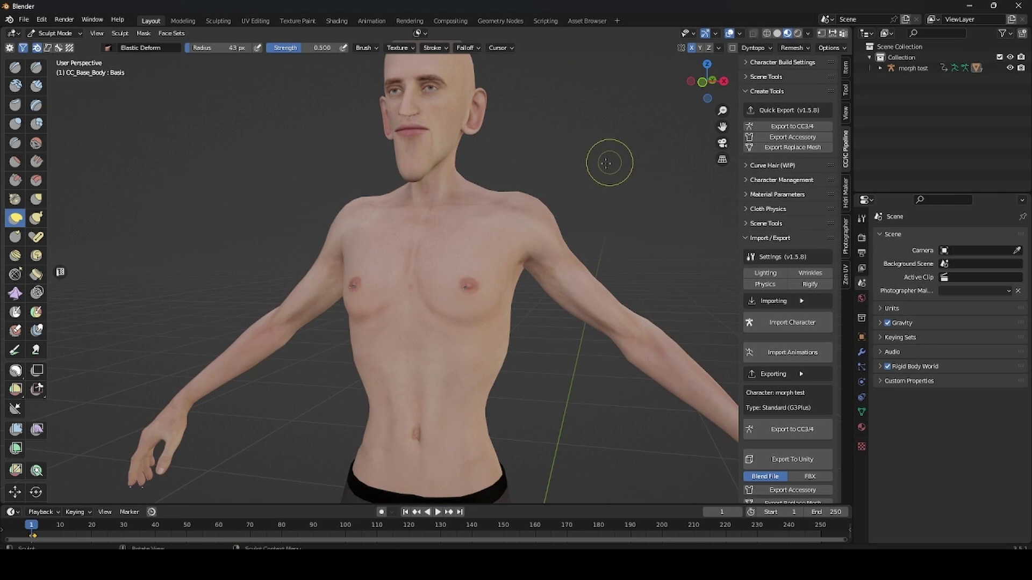
scroll(605, 162, "down", 3)
scroll(472, 185, "up", 3)
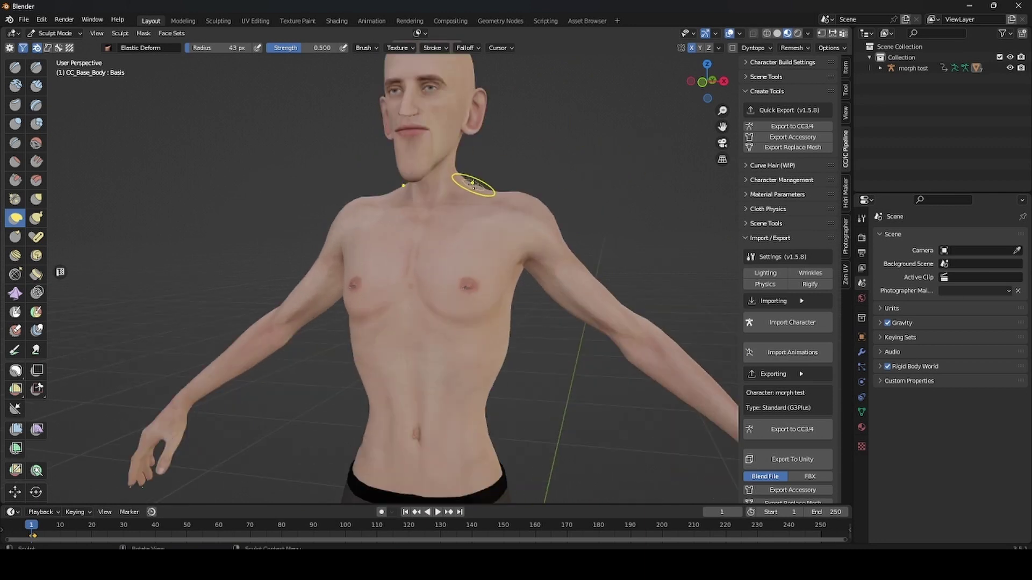
scroll(472, 183, "down", 2)
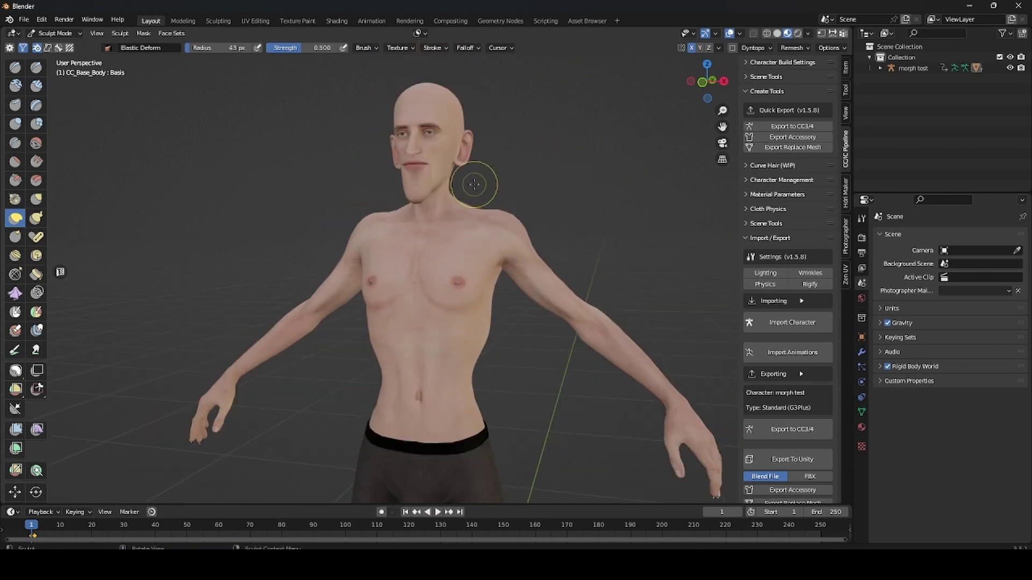
Step: Return the body mesh to Object Mode and check the sculpted character from the front and side
left_click(50, 34)
left_click(54, 44)
scroll(547, 134, "down", 3)
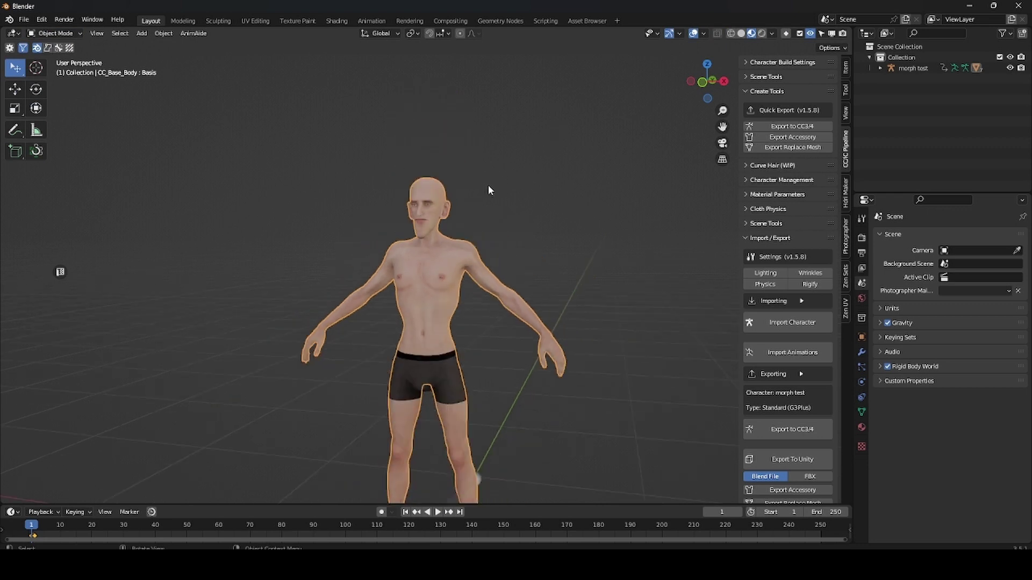
scroll(486, 183, "up", 4)
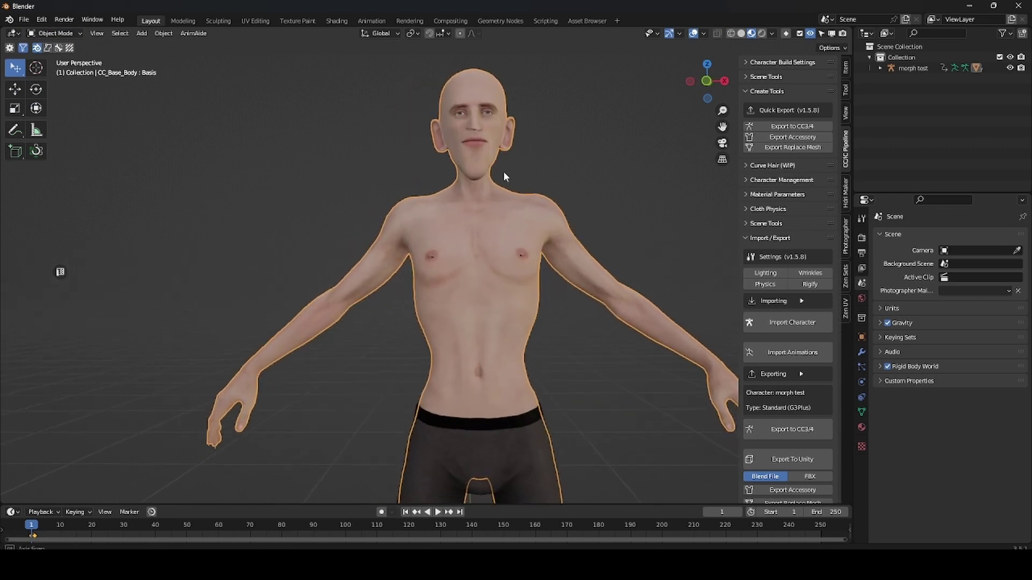
middle_click_drag(504, 176, 457, 162)
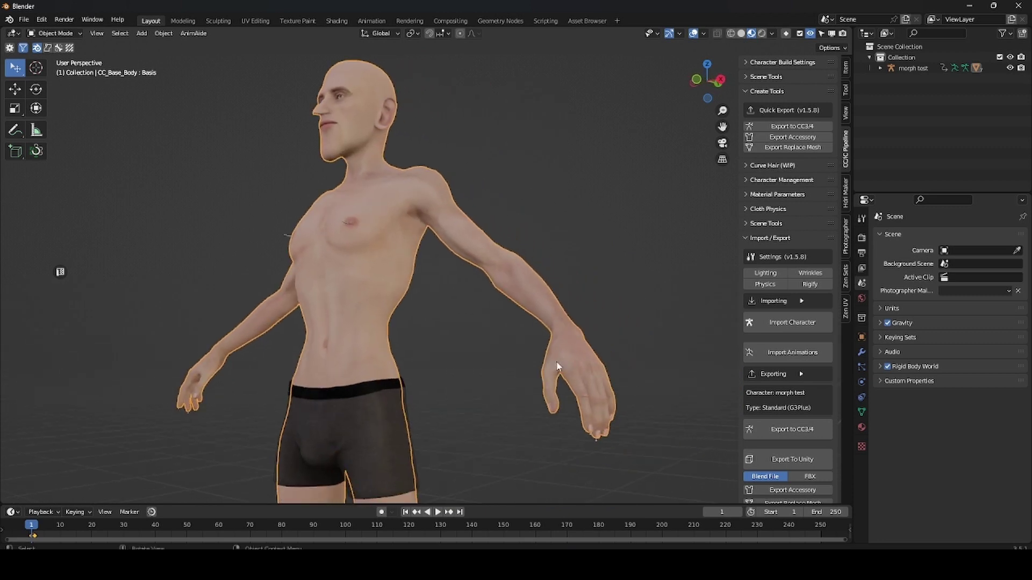
middle_click_drag(388, 296, 435, 318)
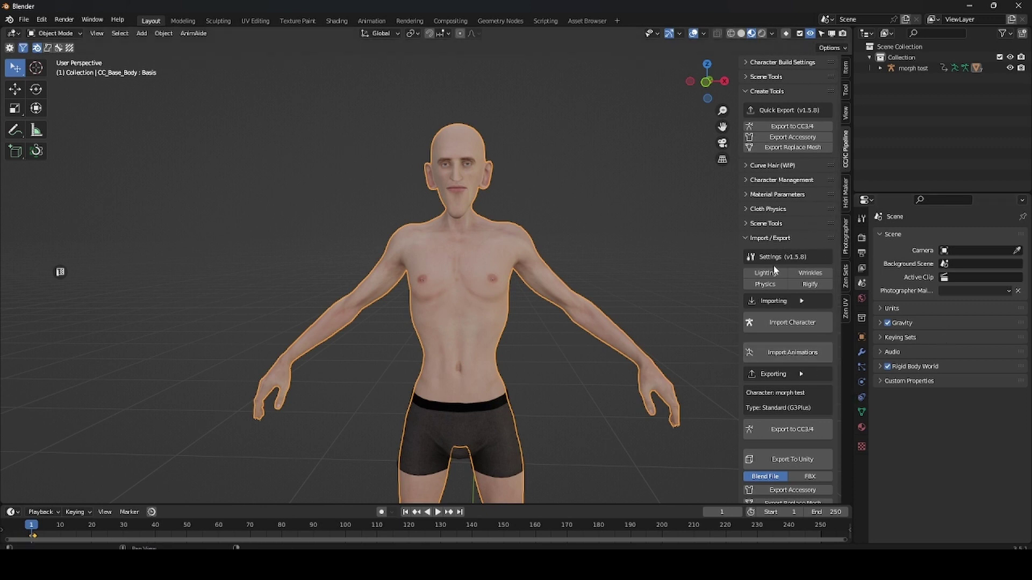
Step: Export the full character for CC3/4 as morph test_export.fbx
scroll(811, 300, "down", 3)
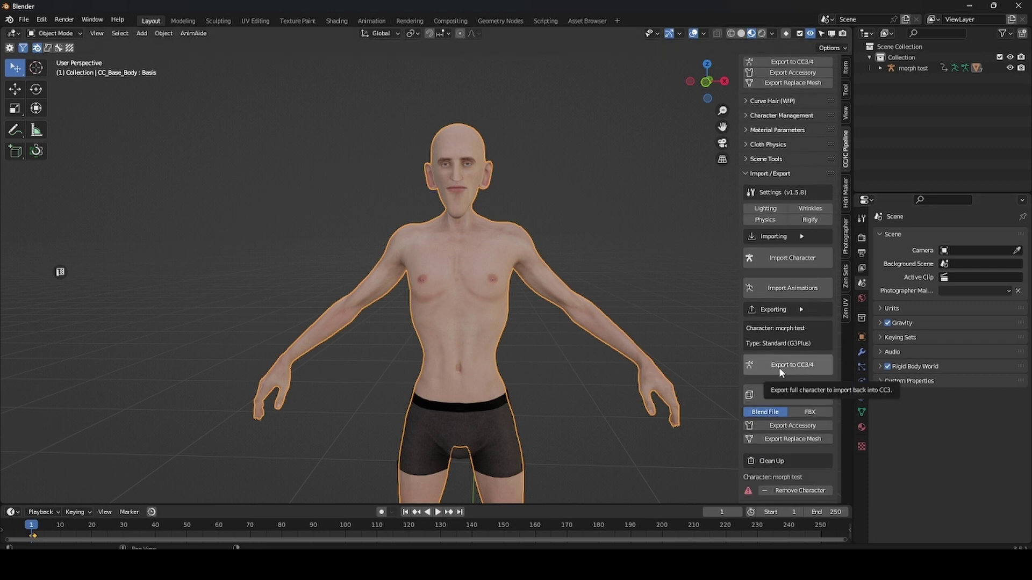
scroll(788, 301, "down", 4)
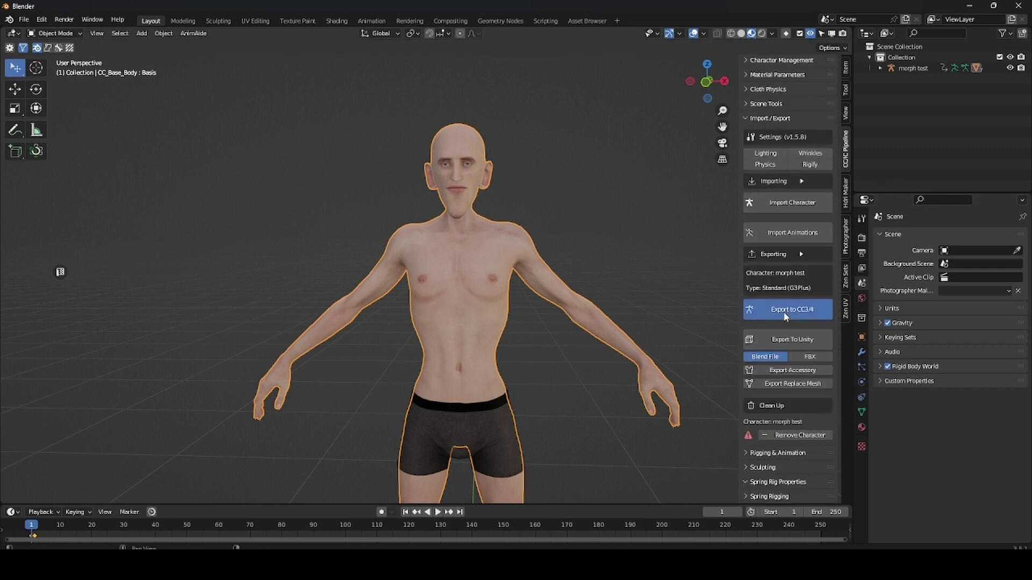
left_click(789, 302)
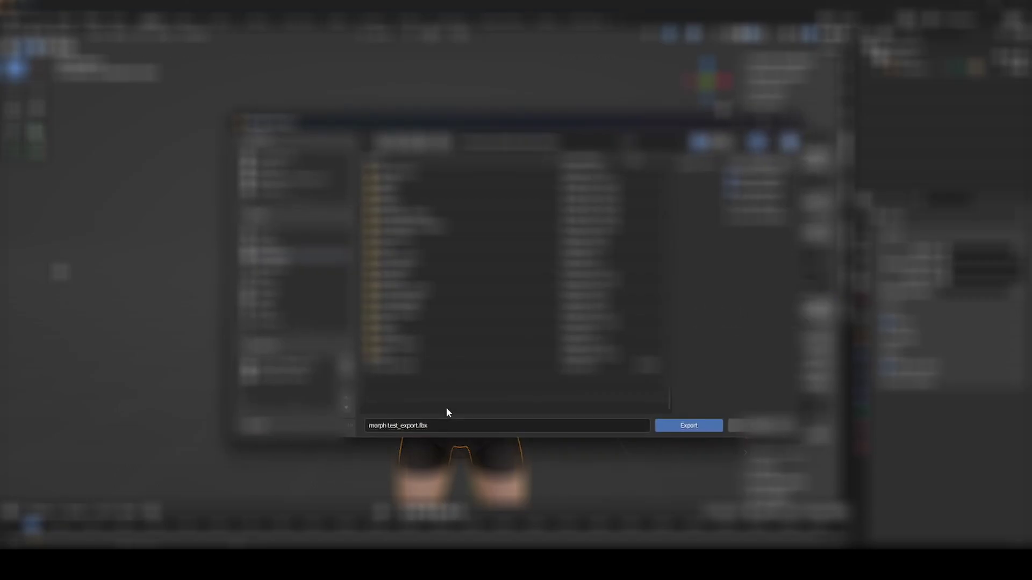
left_click(676, 427)
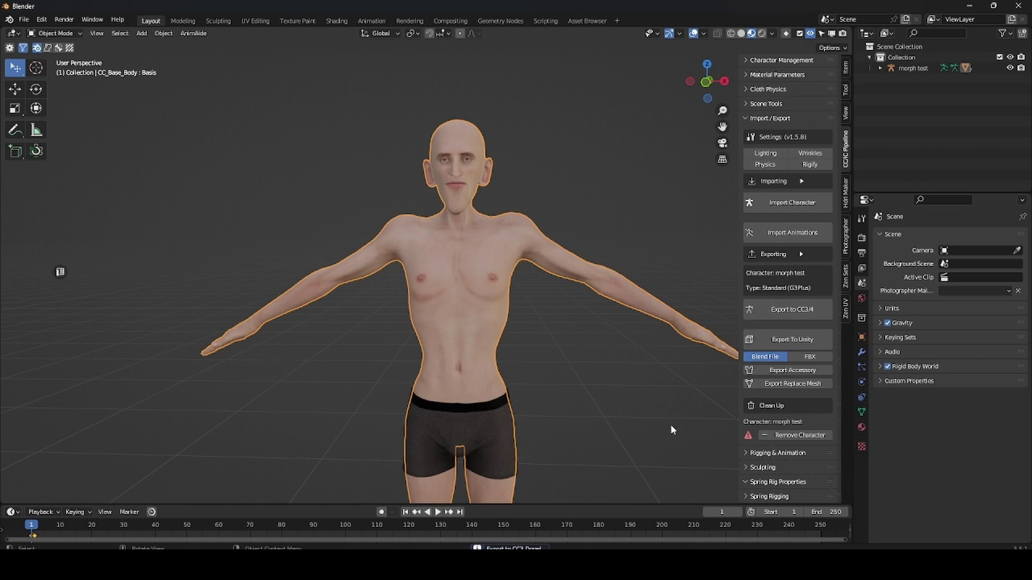
Step: Switch to Character Creator 4 and open morph test_export.fbx for import through the Blender Pipeline plugin
left_click(967, 6)
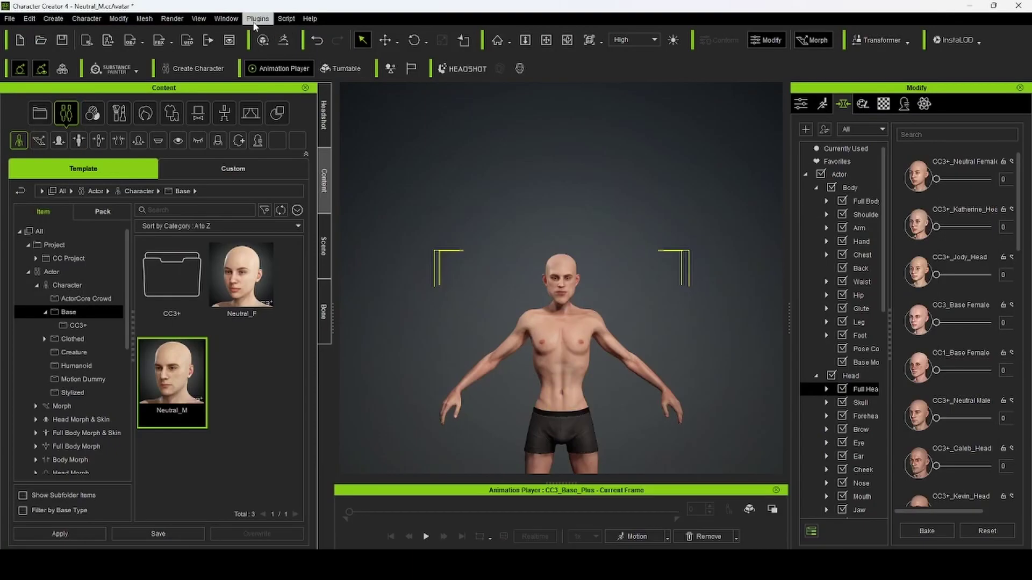
left_click(257, 19)
mouse_move(284, 75)
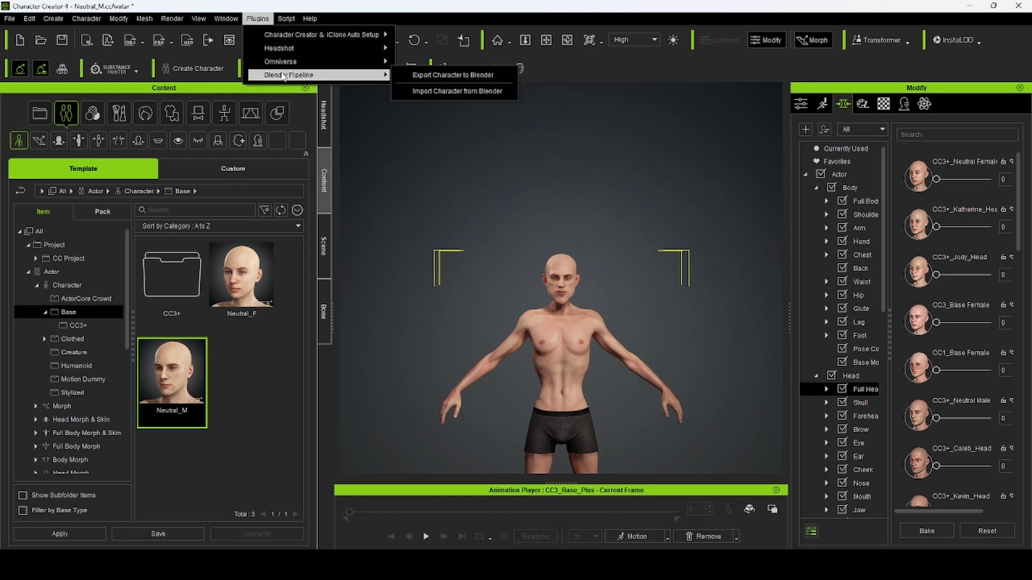
left_click(456, 91)
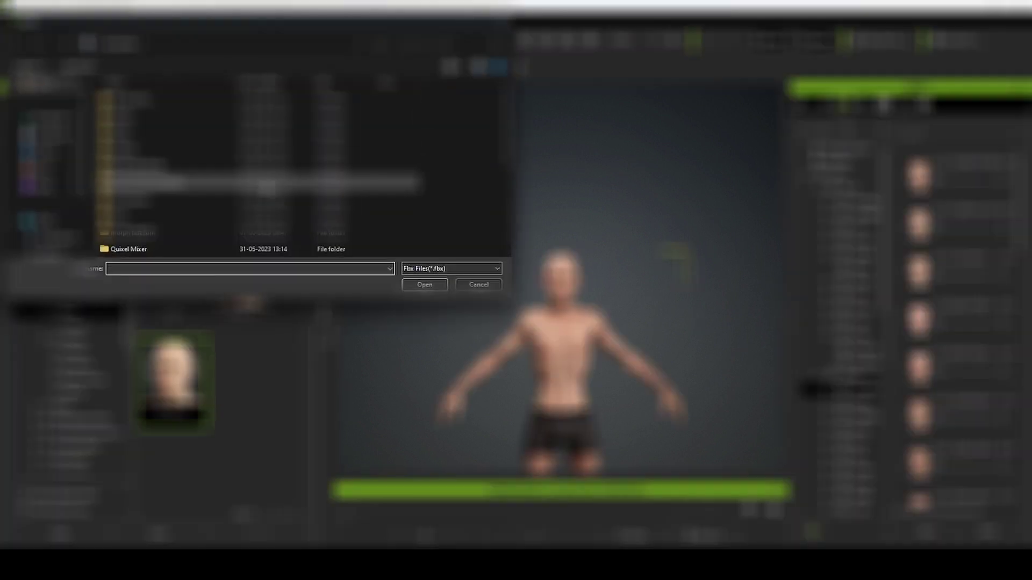
scroll(274, 186, "down", 2)
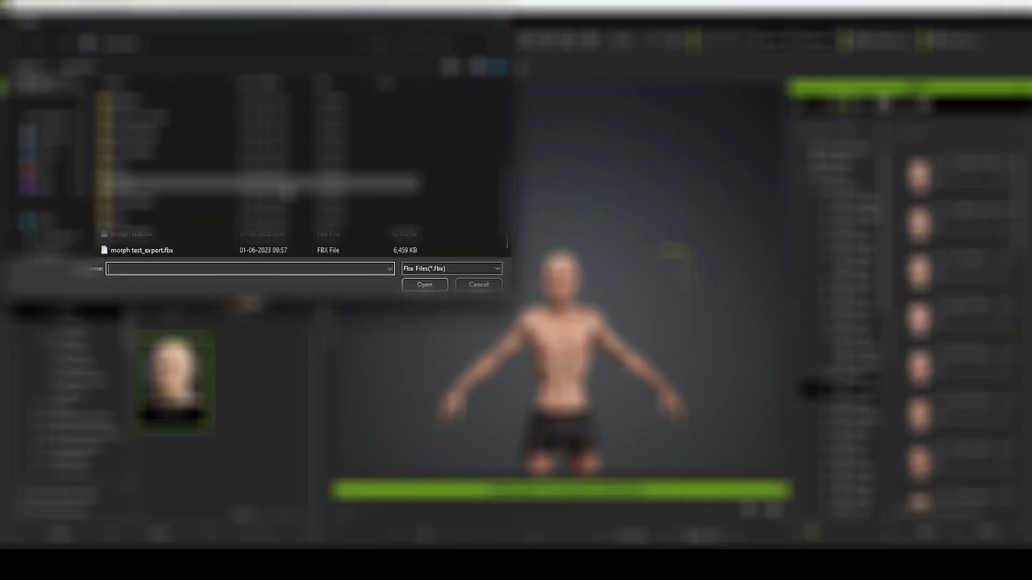
left_click(136, 251)
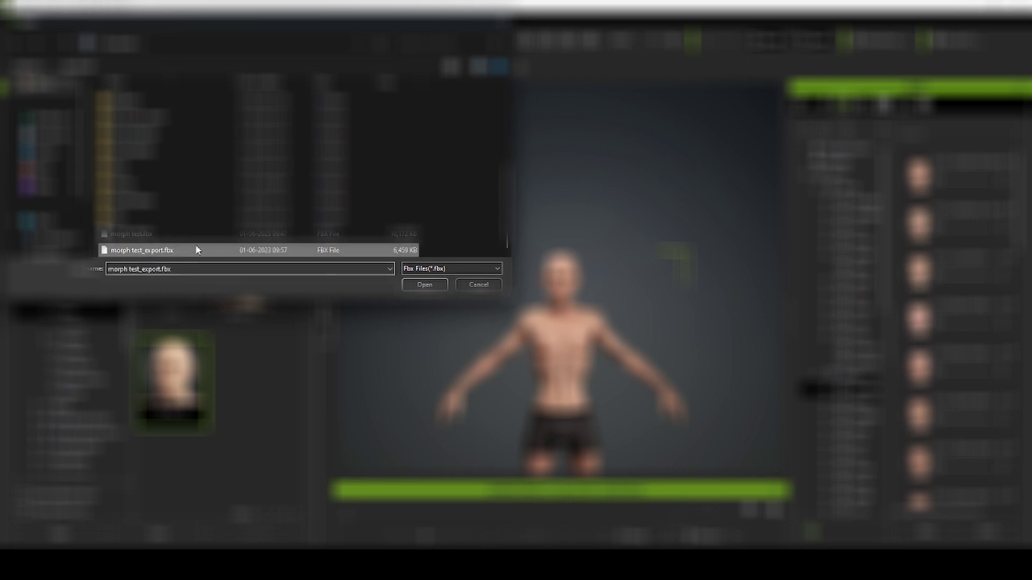
left_click(424, 284)
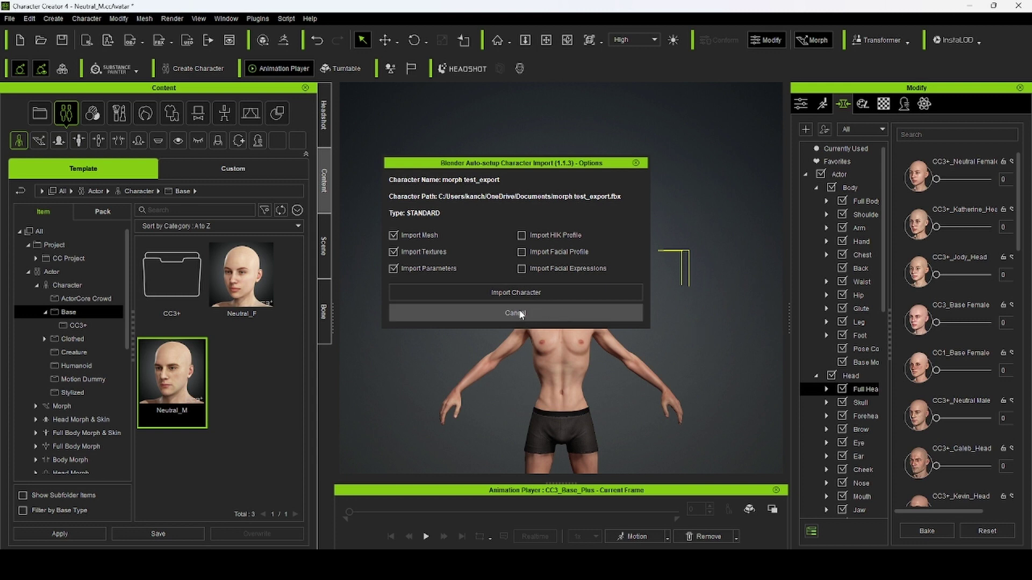
Step: Import the character with mesh, textures and parameters, discarding the current project without saving and accepting the listed asset types
left_click(515, 294)
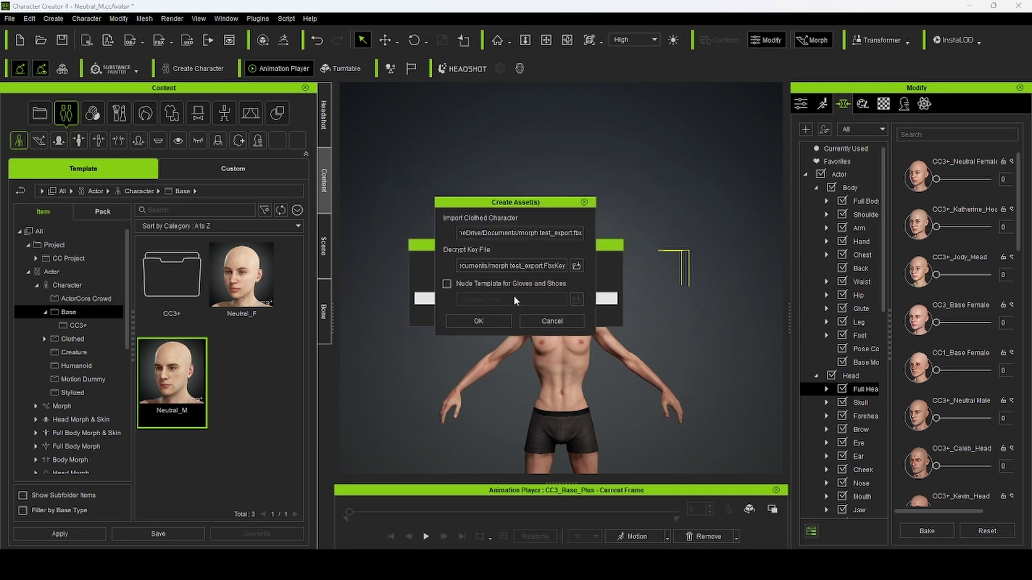
left_click(483, 322)
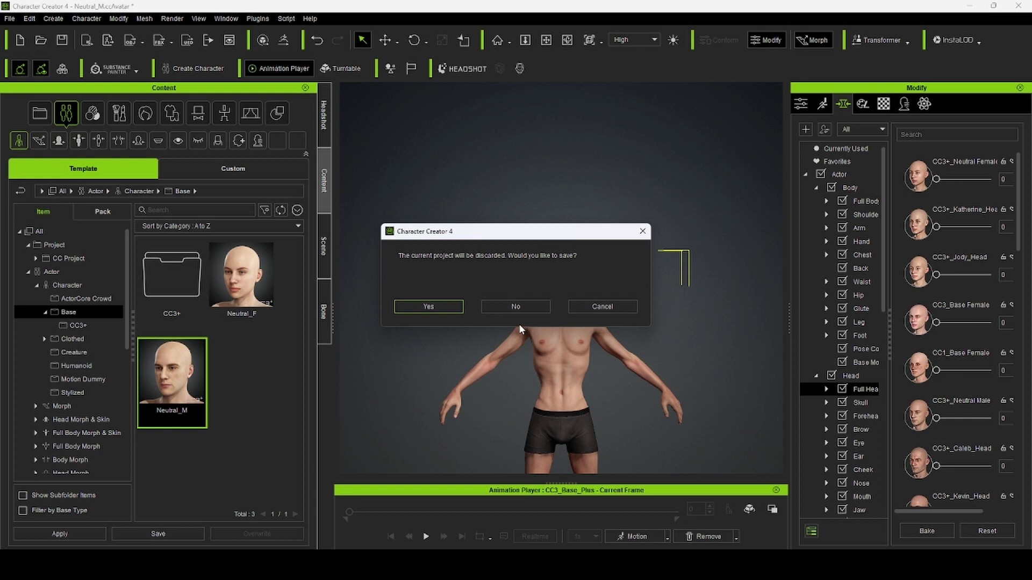
left_click(510, 308)
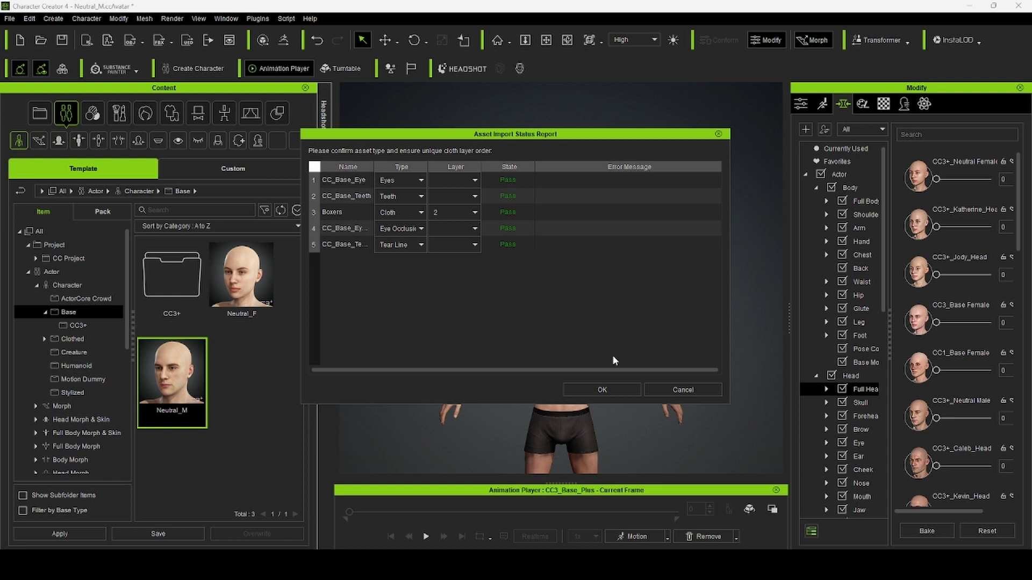
left_click(602, 390)
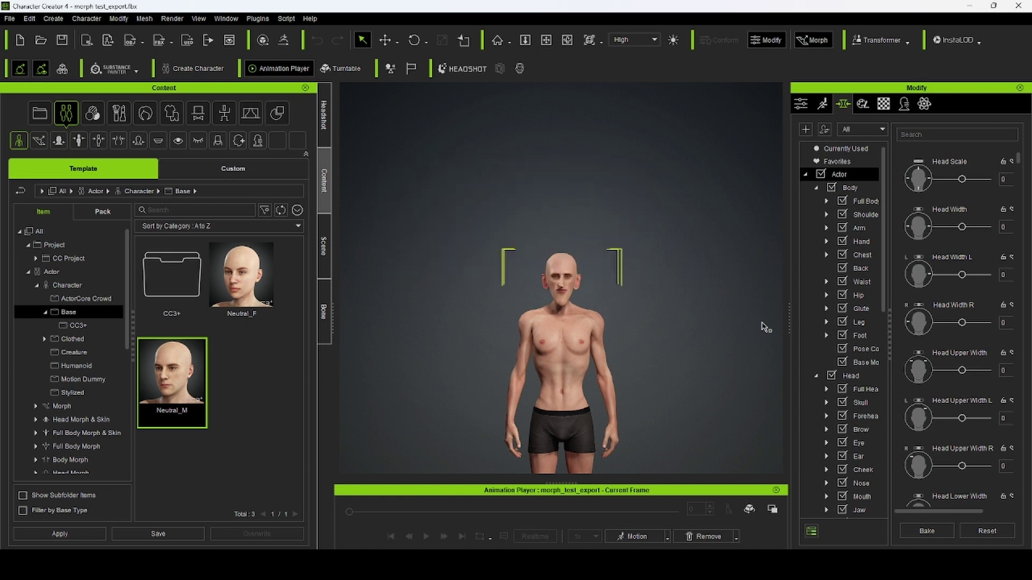
Step: Examine the imported character's face and upper body up close, and pick the cheek to show its morphs
scroll(626, 339, "up", 4)
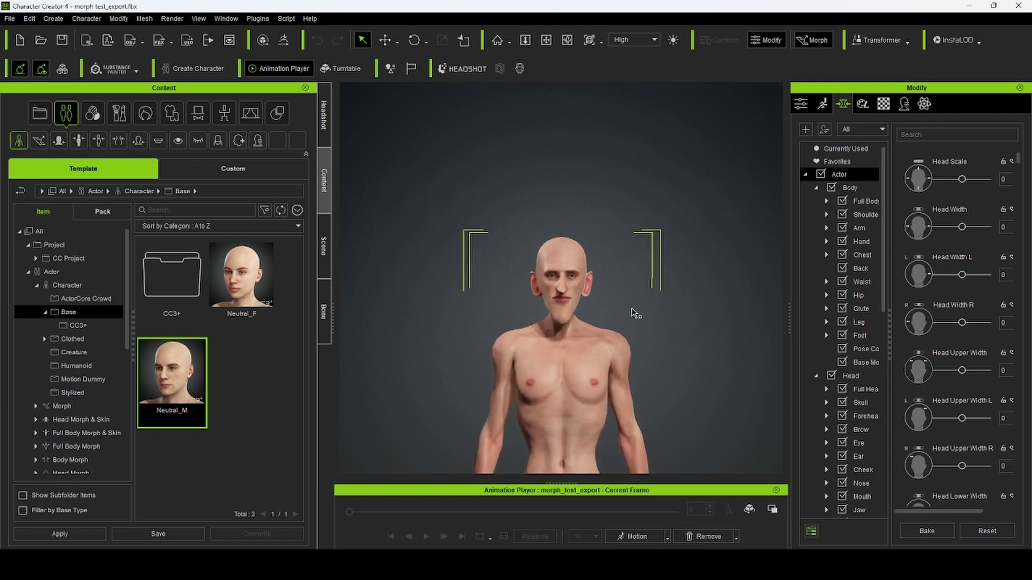
scroll(640, 317, "up", 5)
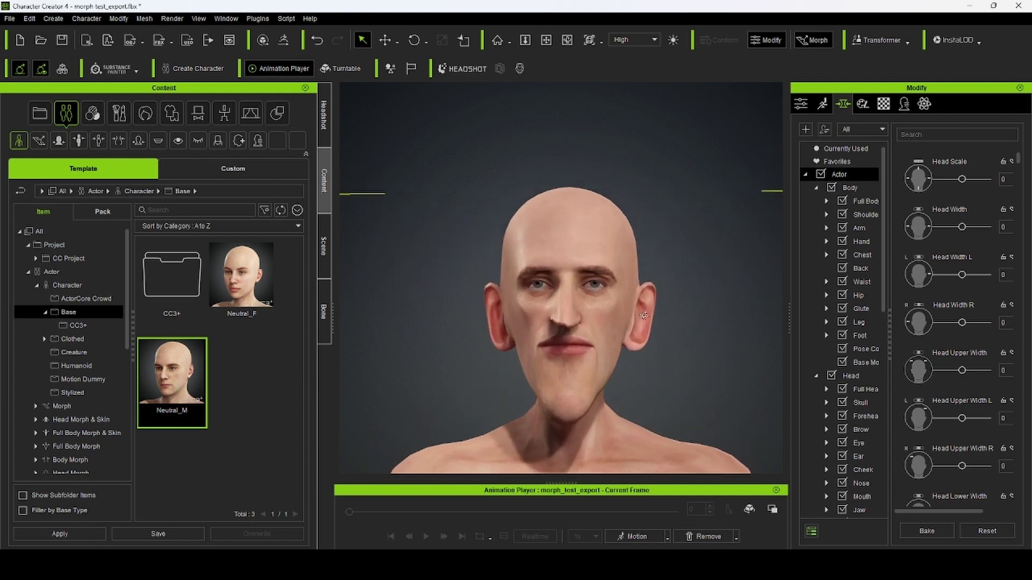
right_click_drag(644, 316, 628, 376)
scroll(623, 388, "down", 5)
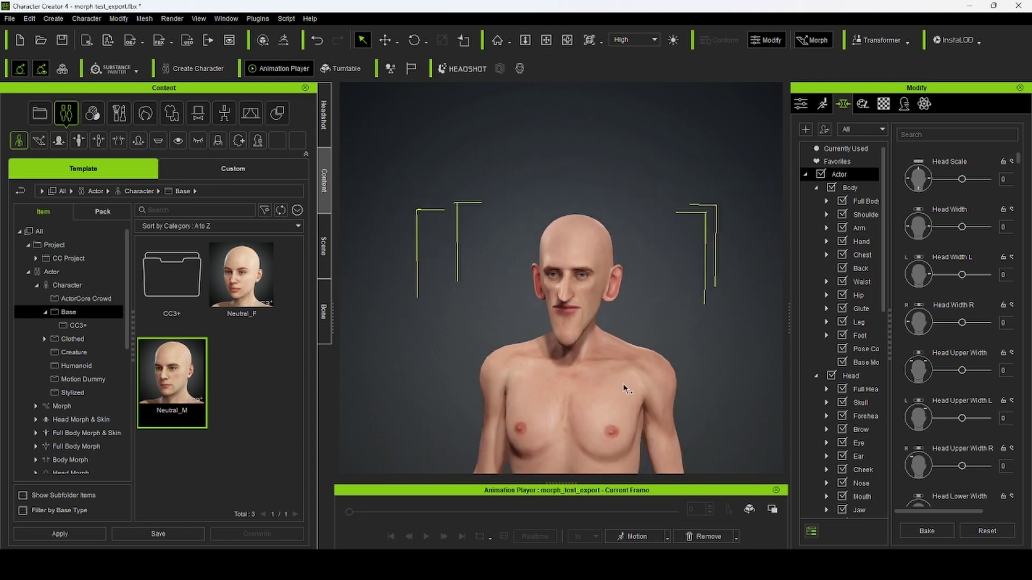
left_click(587, 308)
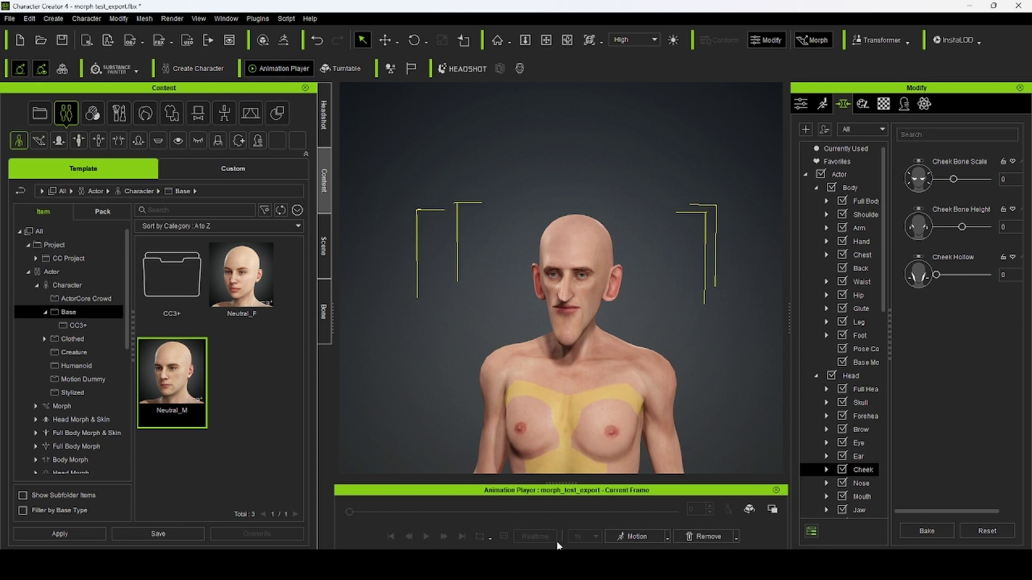
Step: Load the Full Face facial rig calibration motion on the character and play it to check the facial expressions, pausing along the way
left_click(666, 536)
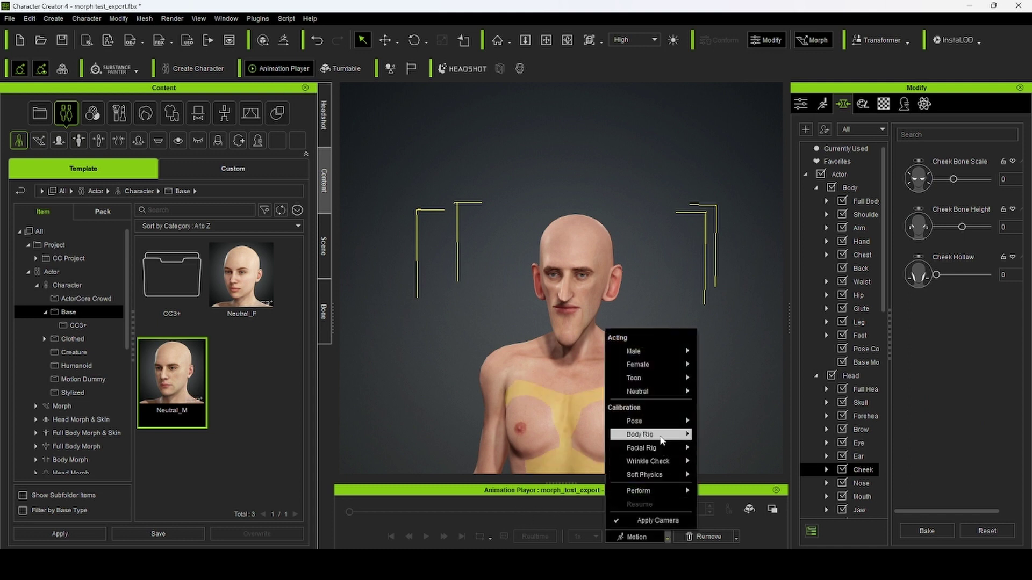
mouse_move(663, 449)
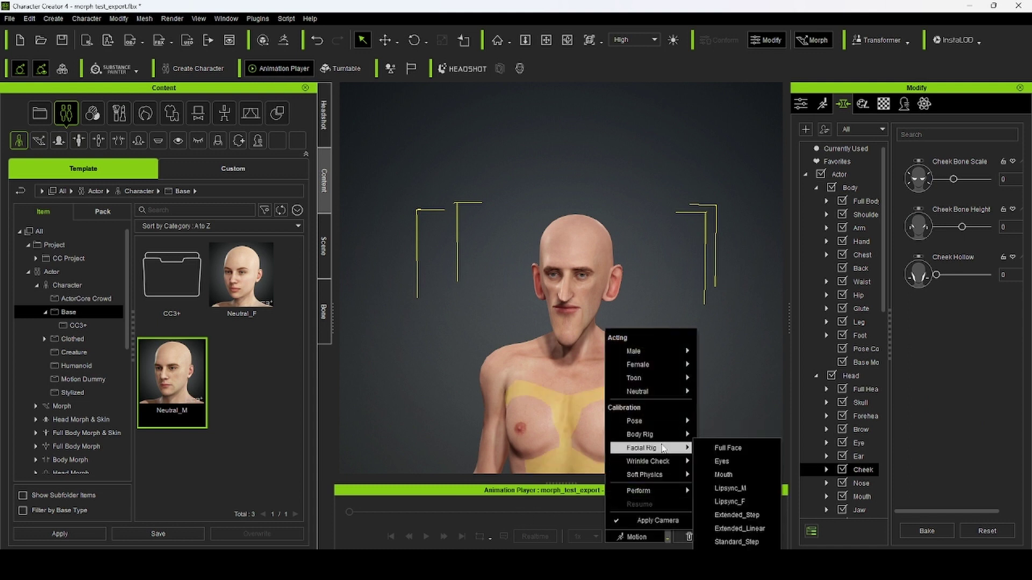
left_click(736, 450)
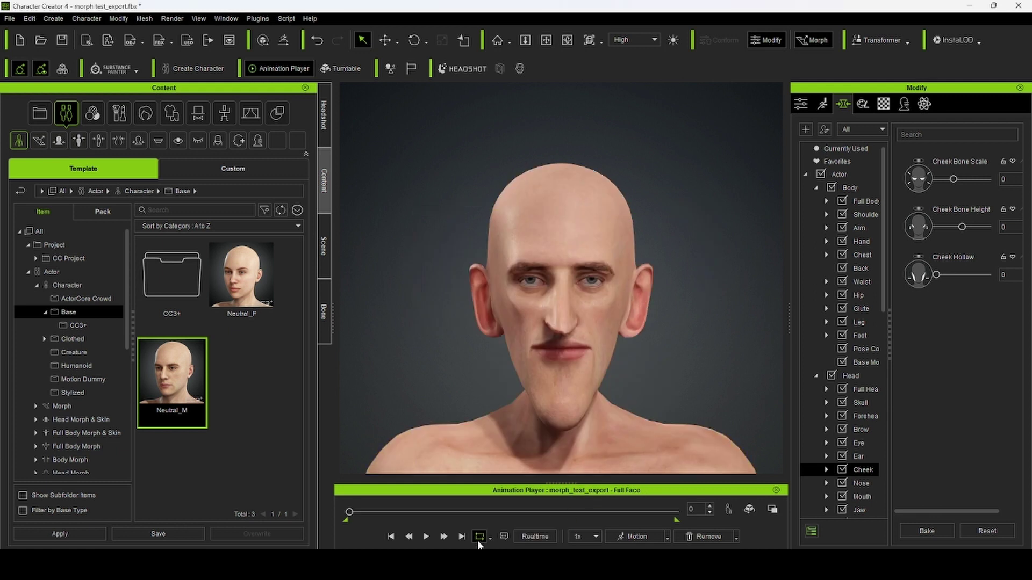
left_click(426, 537)
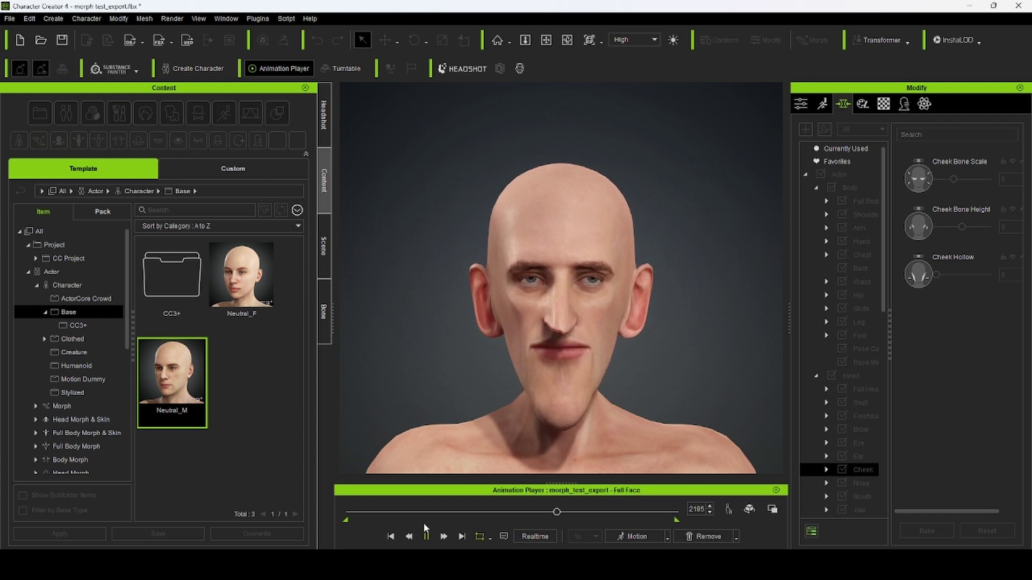
left_click(426, 536)
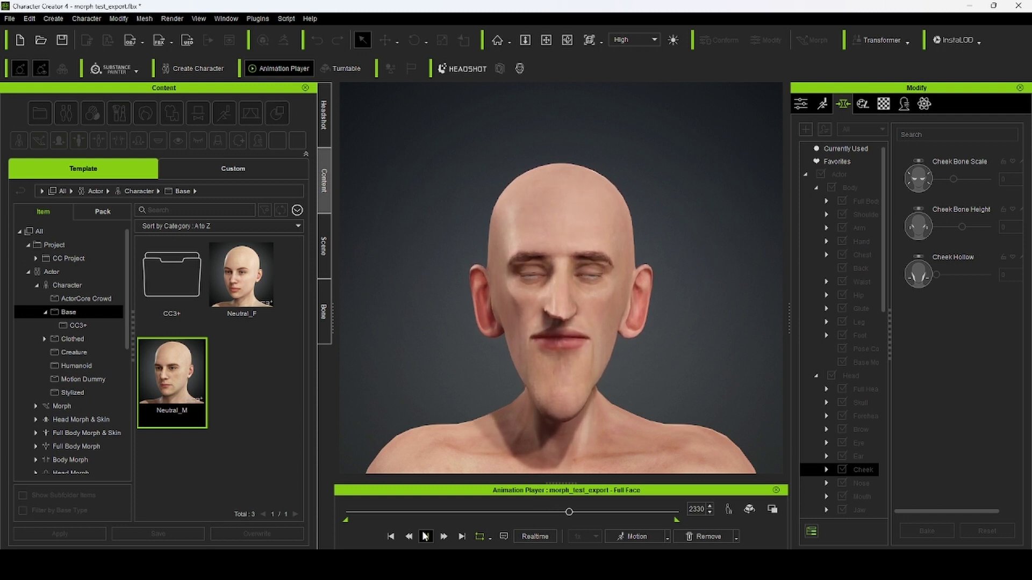
left_click(426, 535)
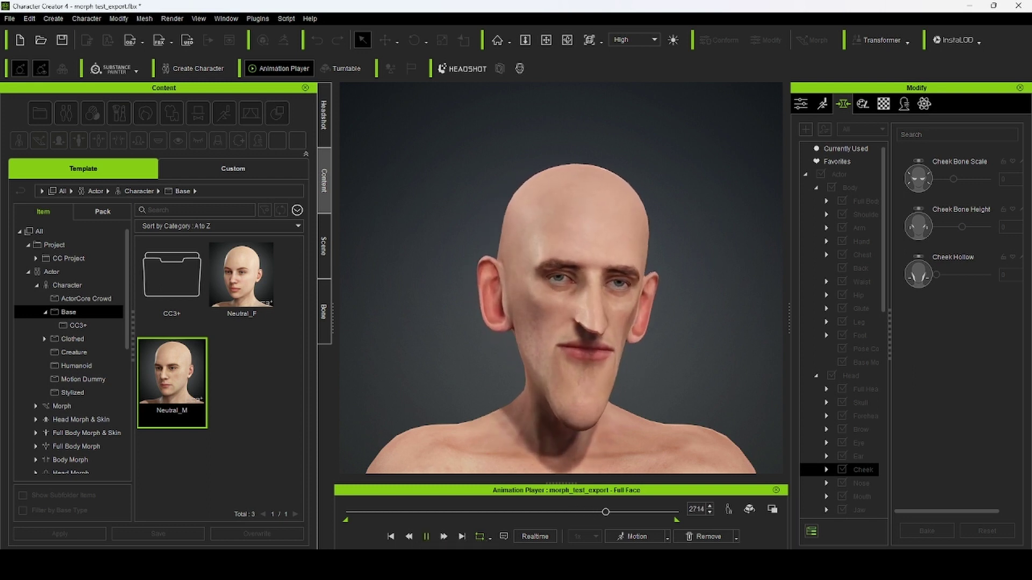
left_click(426, 536)
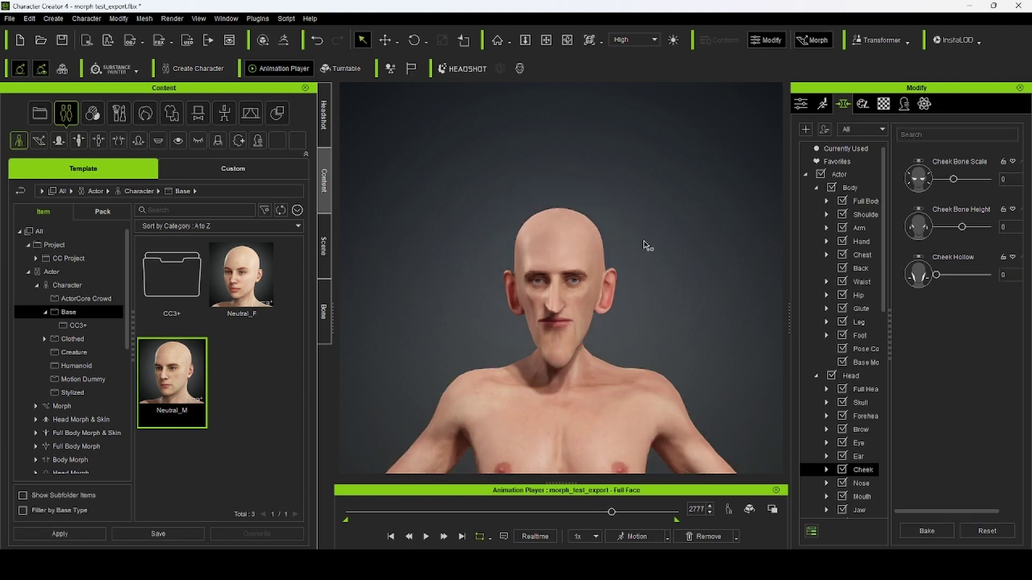
Step: Examine the character's full body and open the Cloth template library
scroll(682, 387, "down", 2)
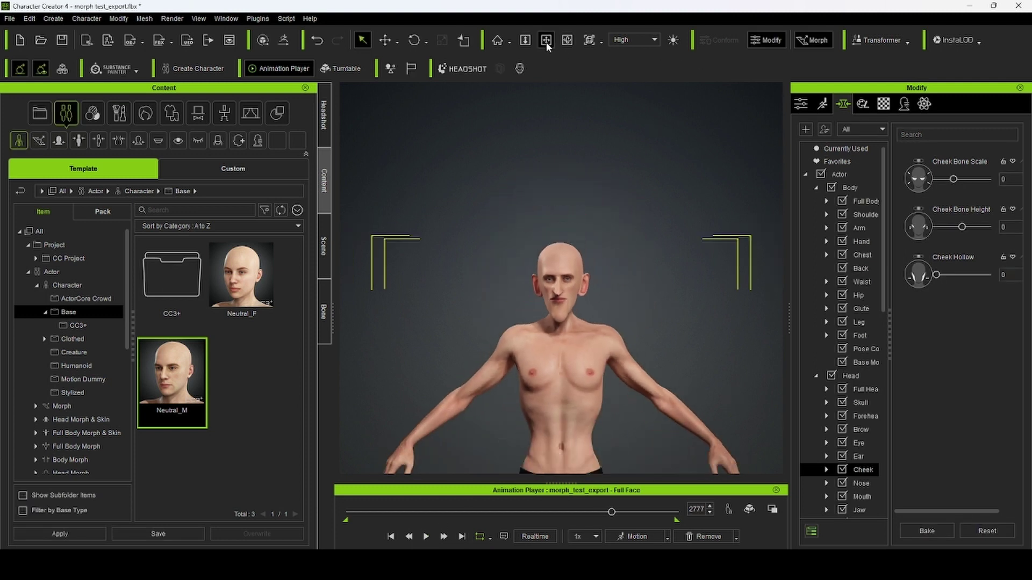
left_click(546, 40)
scroll(562, 279, "down", 2)
left_click_drag(597, 218, 574, 232)
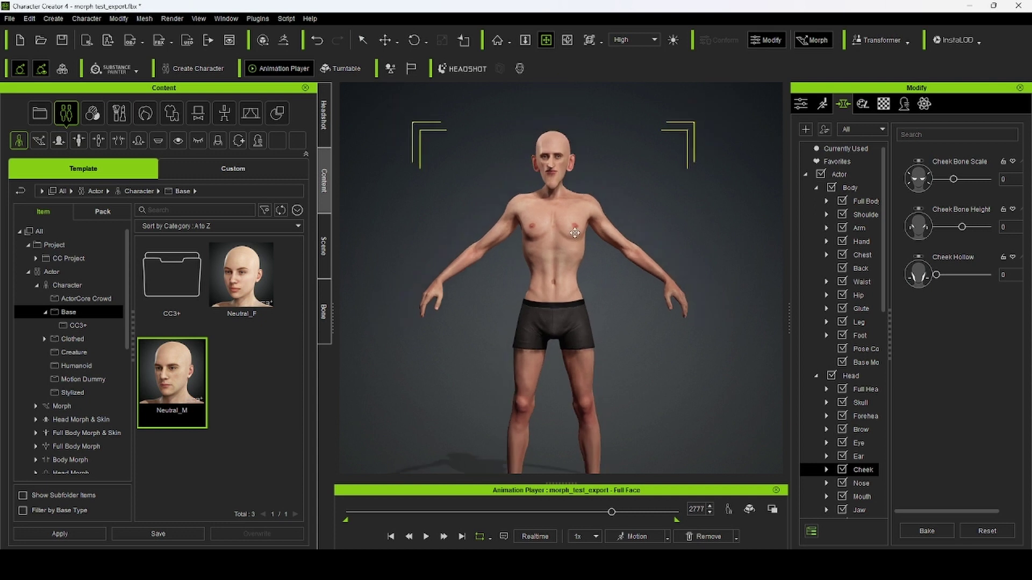
scroll(574, 233, "down", 2)
left_click_drag(578, 301, 574, 273)
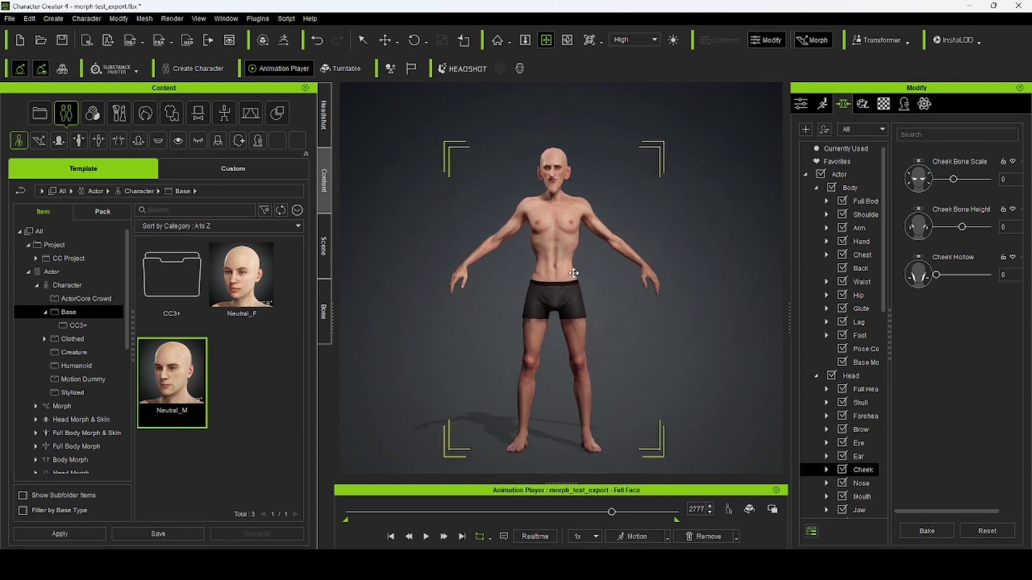
scroll(584, 234, "up", 2)
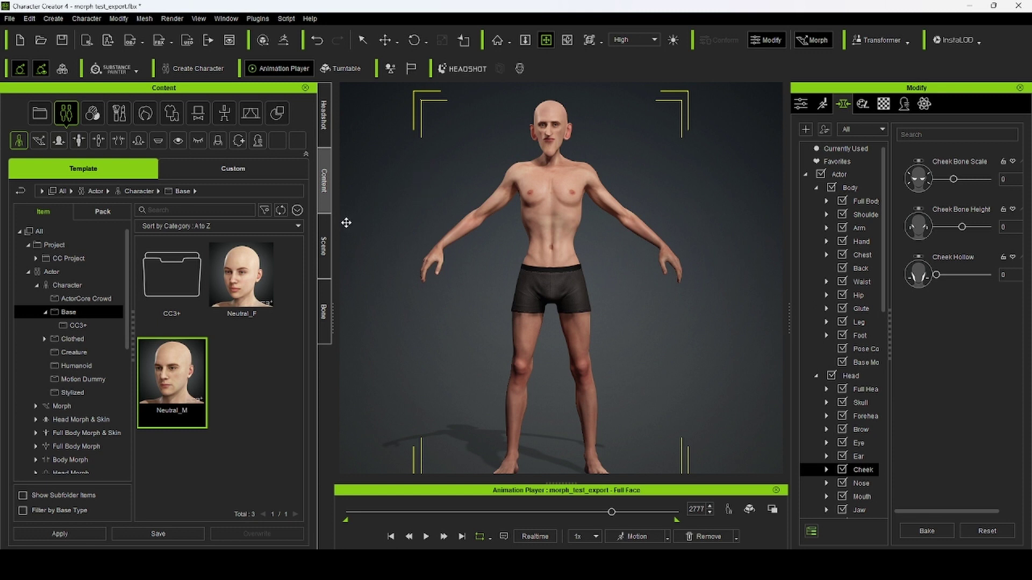
left_click(173, 115)
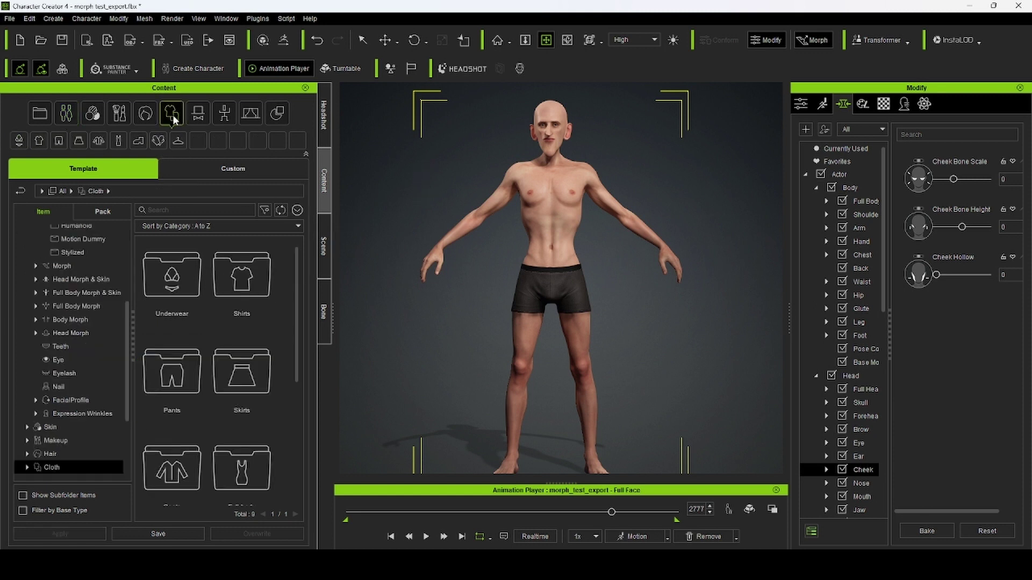